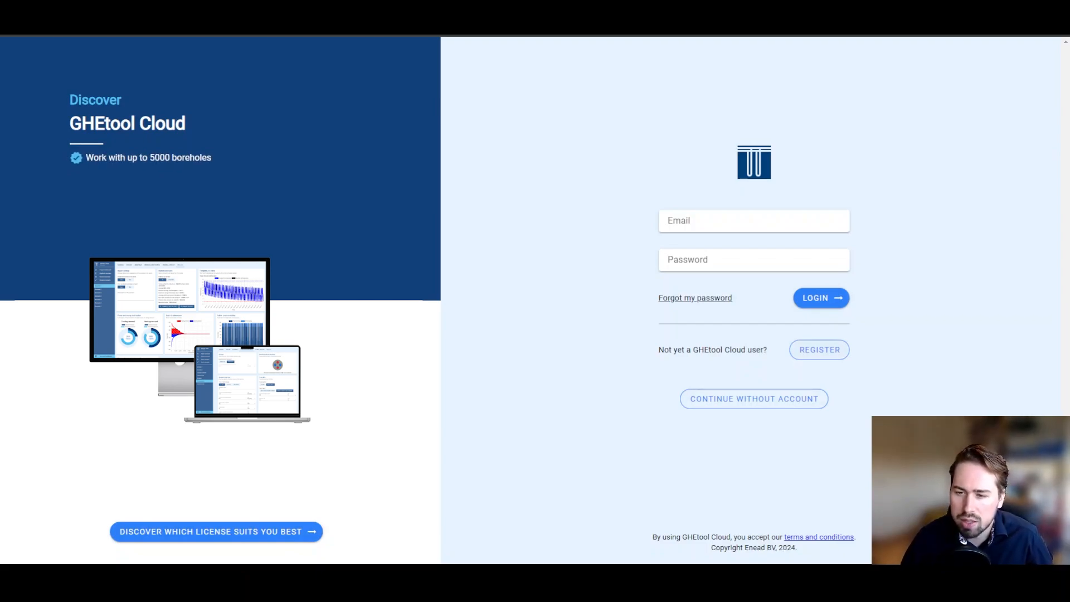
Step: Open the account registration form and look over its fields
{"action": "left_click", "coordinate": [815, 351]}
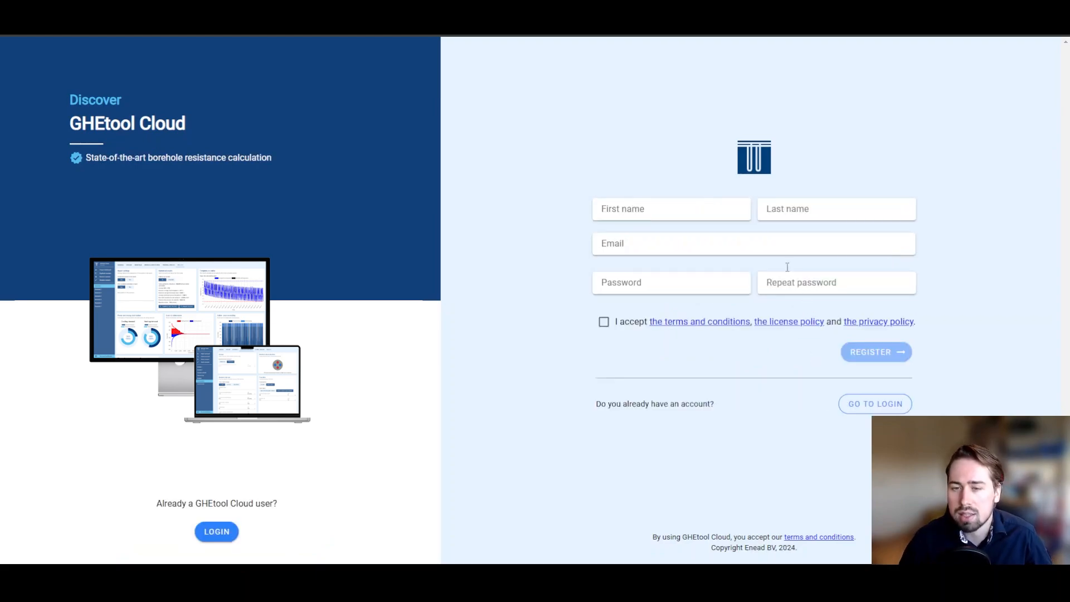
{"action": "left_click", "coordinate": [714, 213]}
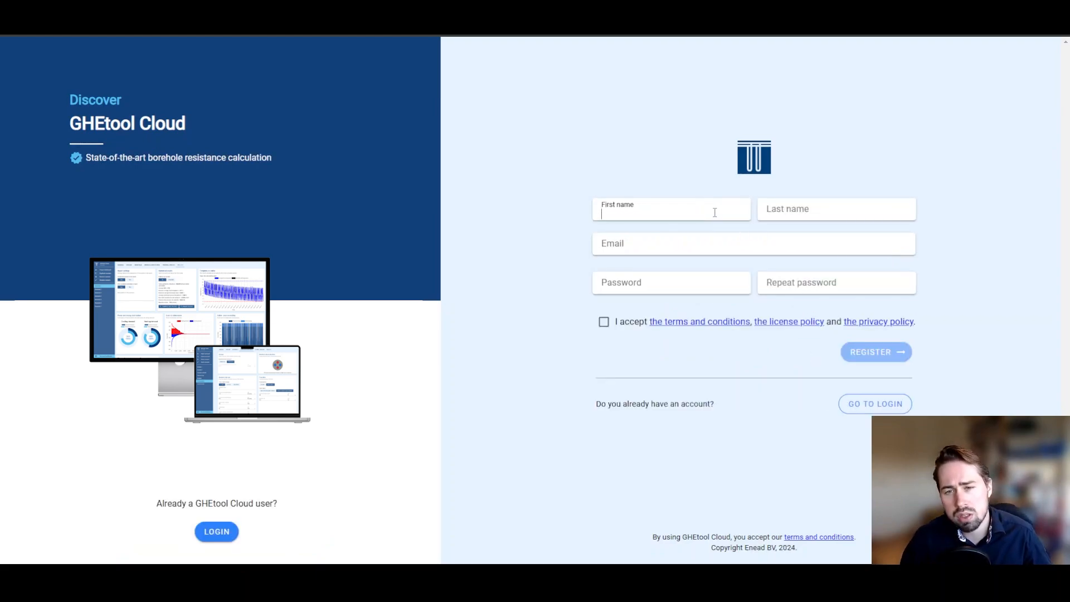
{"action": "left_click", "coordinate": [938, 207]}
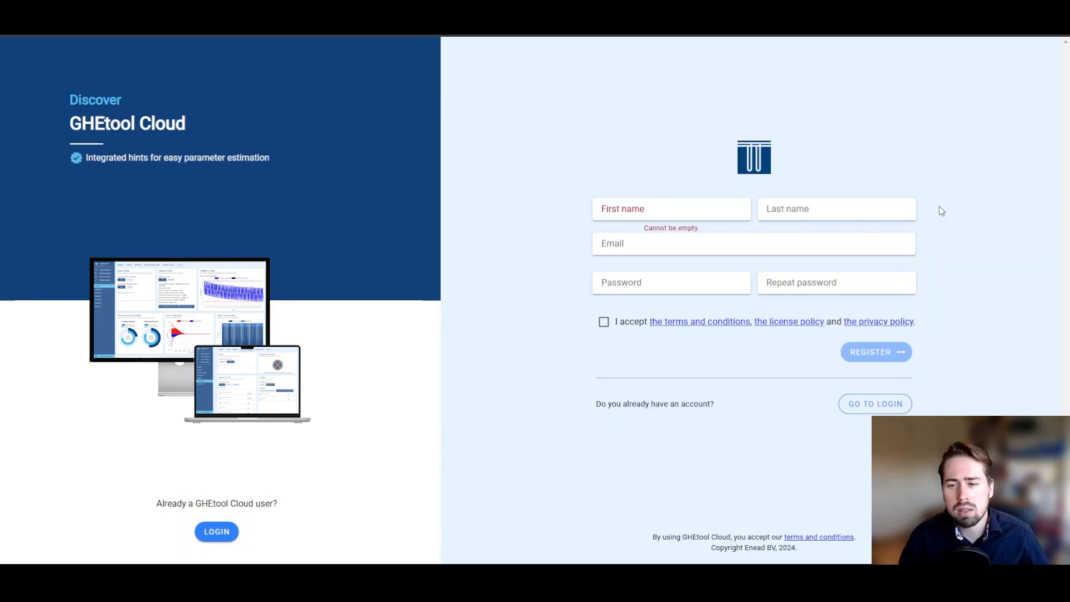
Step: Return to the login form and sign in with the account e-mail and password
{"action": "left_click", "coordinate": [892, 403]}
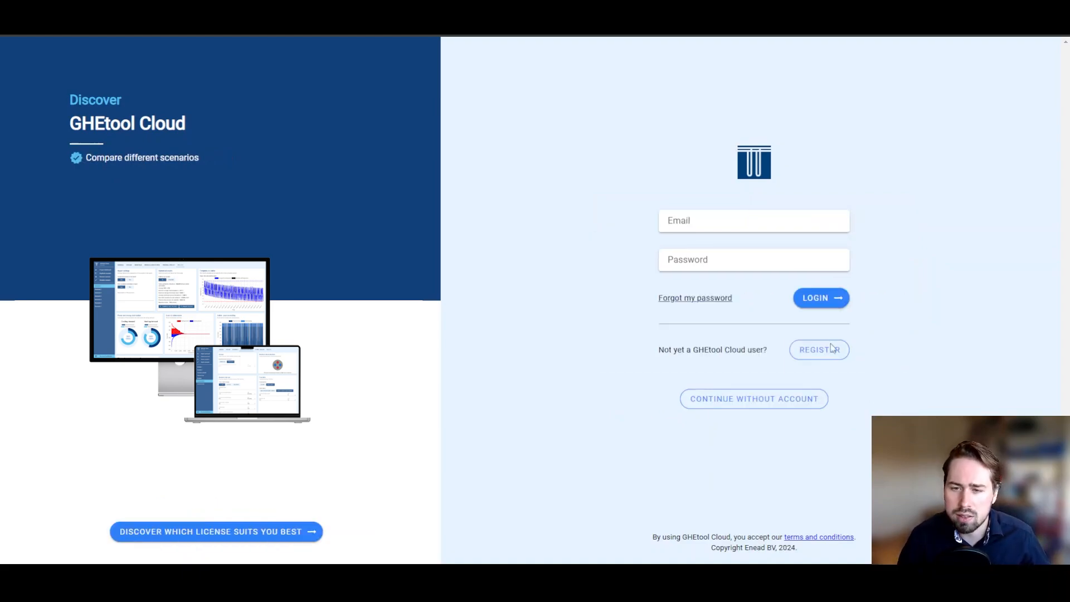
{"action": "left_click", "coordinate": [773, 218]}
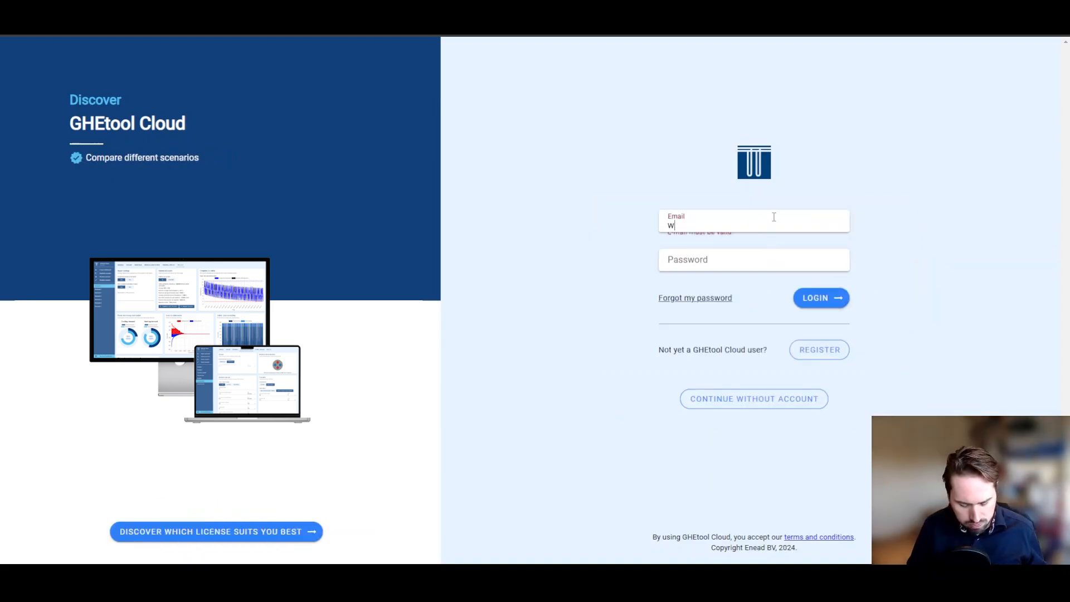
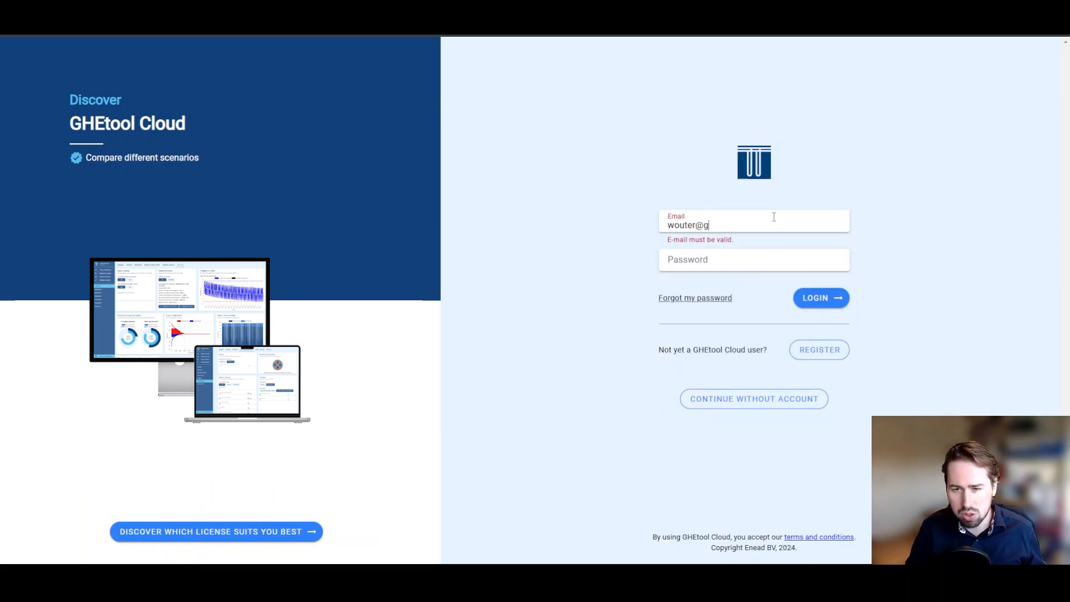
{"action": "key", "text": "Tab"}
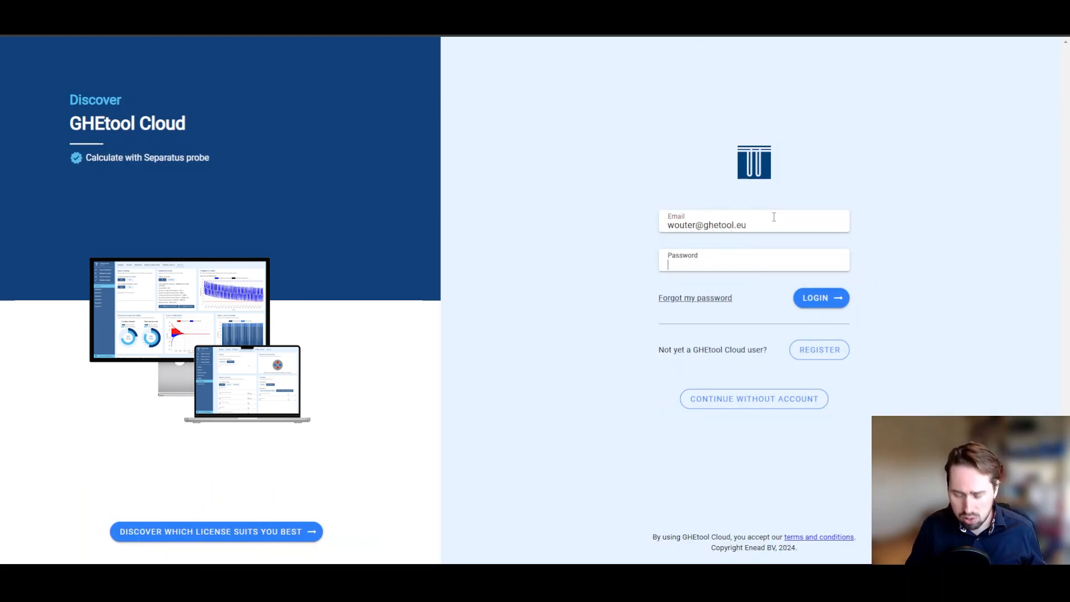
{"action": "type", "text": "••••••"}
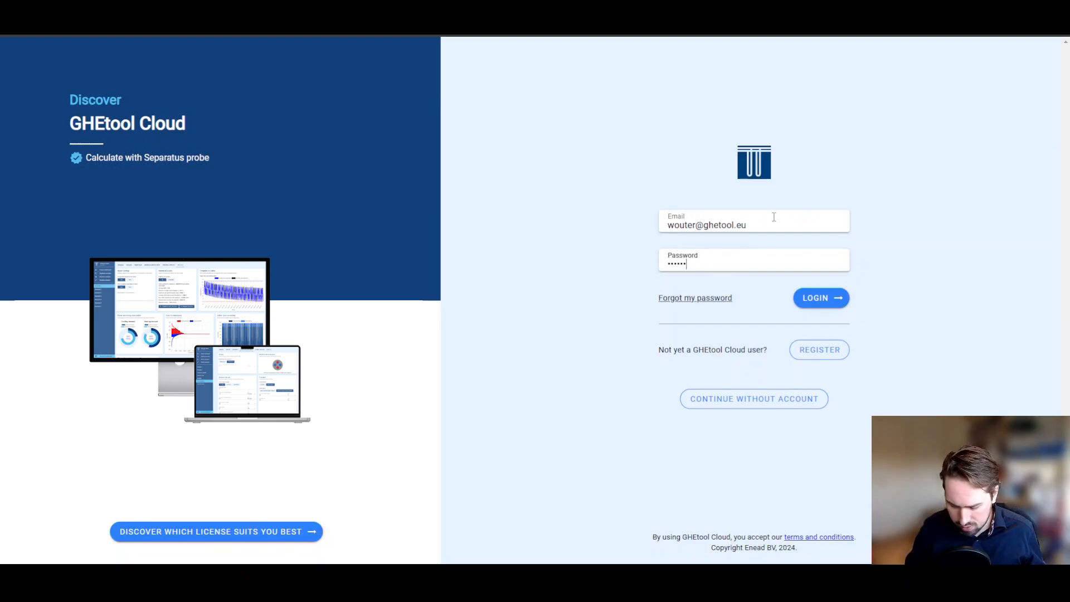
{"action": "type", "text": "•••"}
{"action": "key", "text": "Return"}
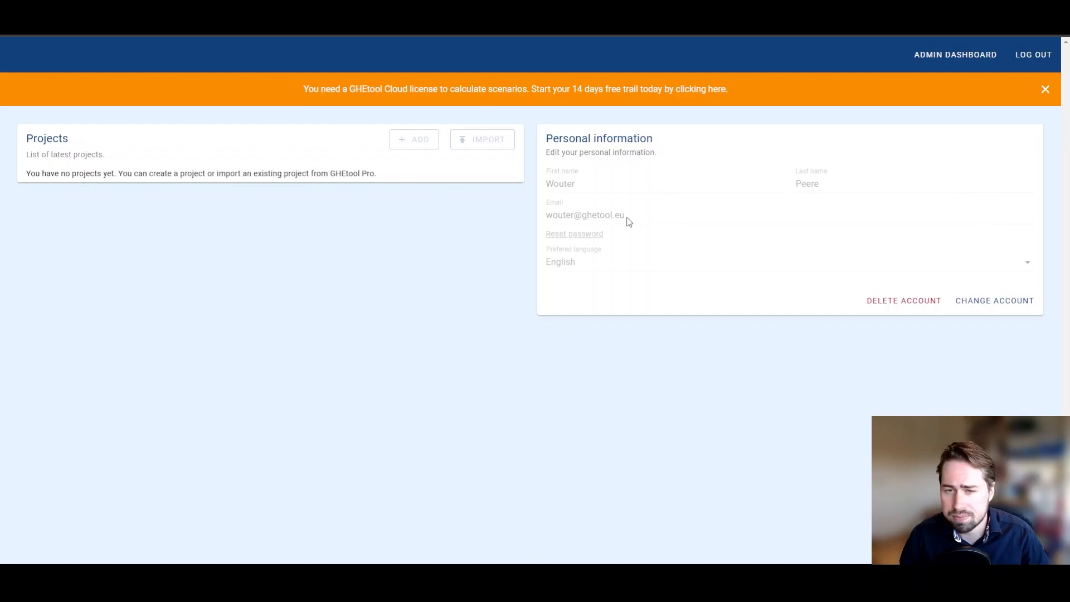
{"action": "left_click", "coordinate": [948, 56]}
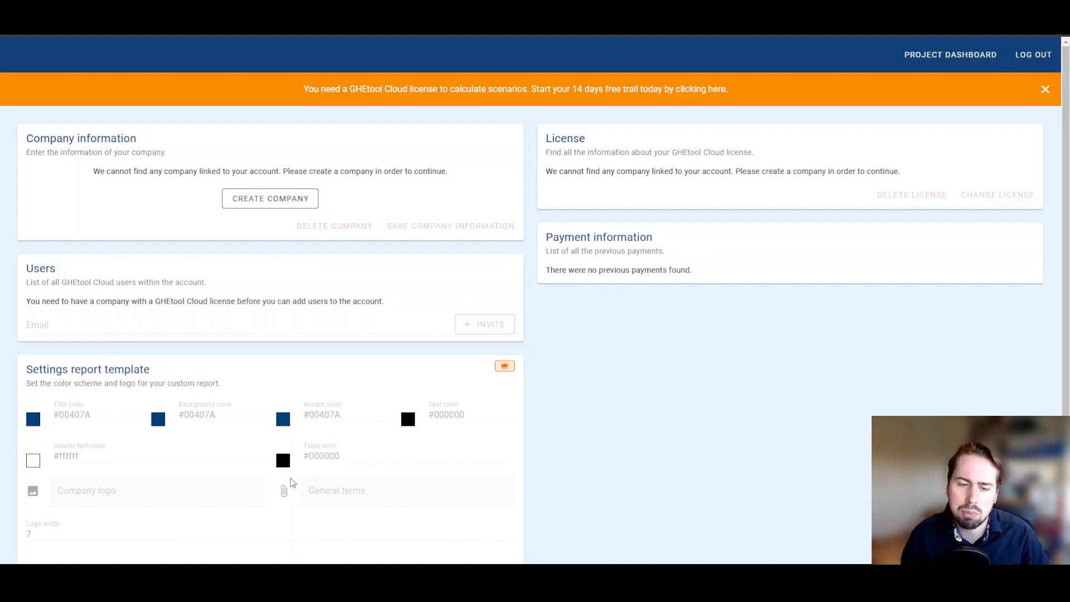
{"action": "left_click", "coordinate": [939, 65]}
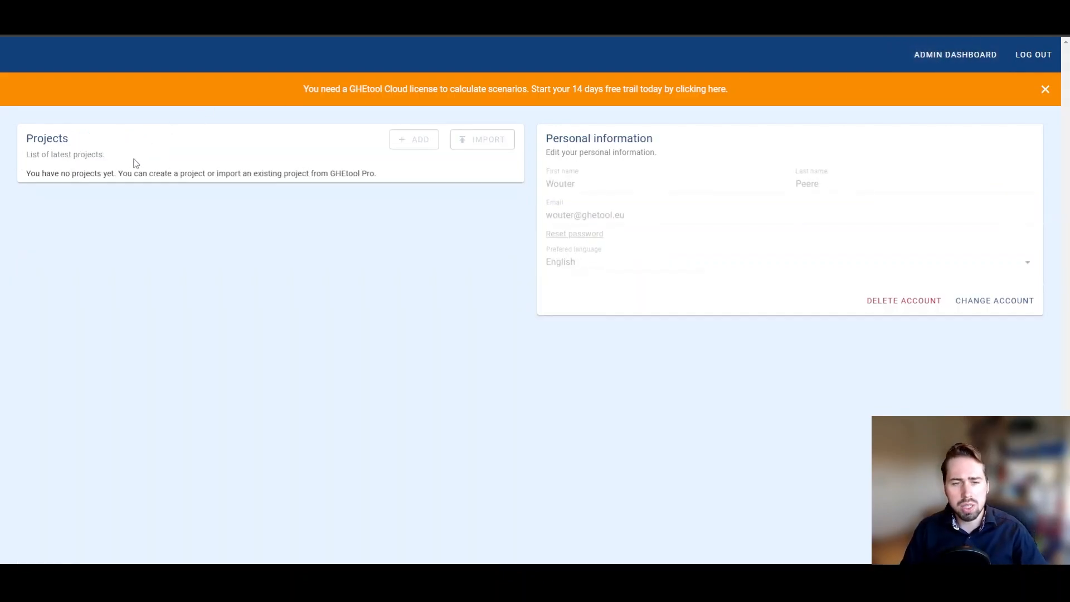
{"action": "double_click", "coordinate": [421, 149]}
{"action": "left_click", "coordinate": [420, 149]}
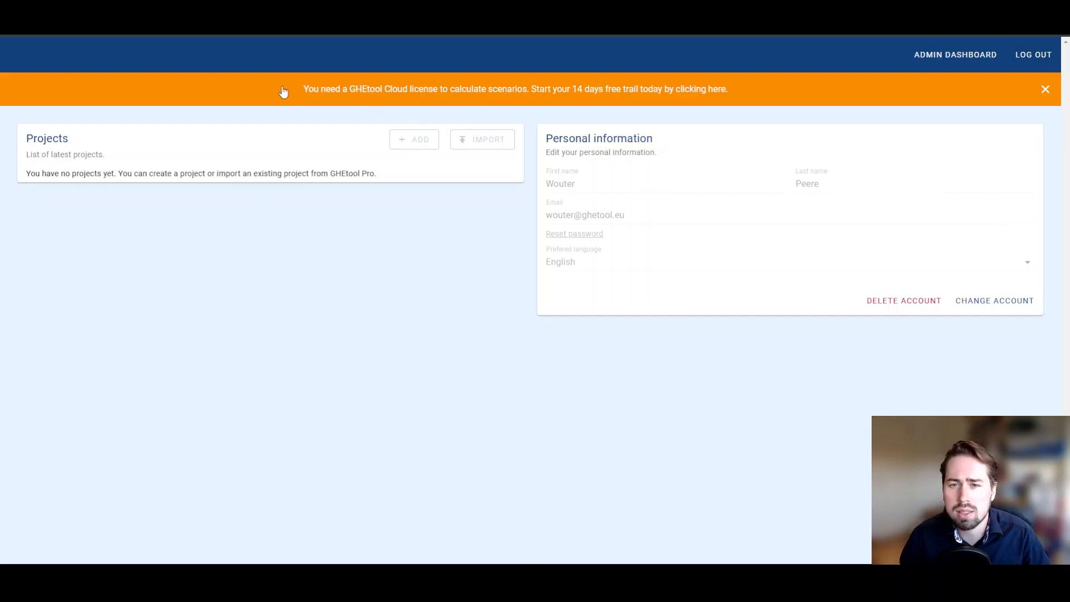
Step: Start the 14-day free trial, then bring up the new project dialog from the Projects card
{"action": "left_click", "coordinate": [505, 89]}
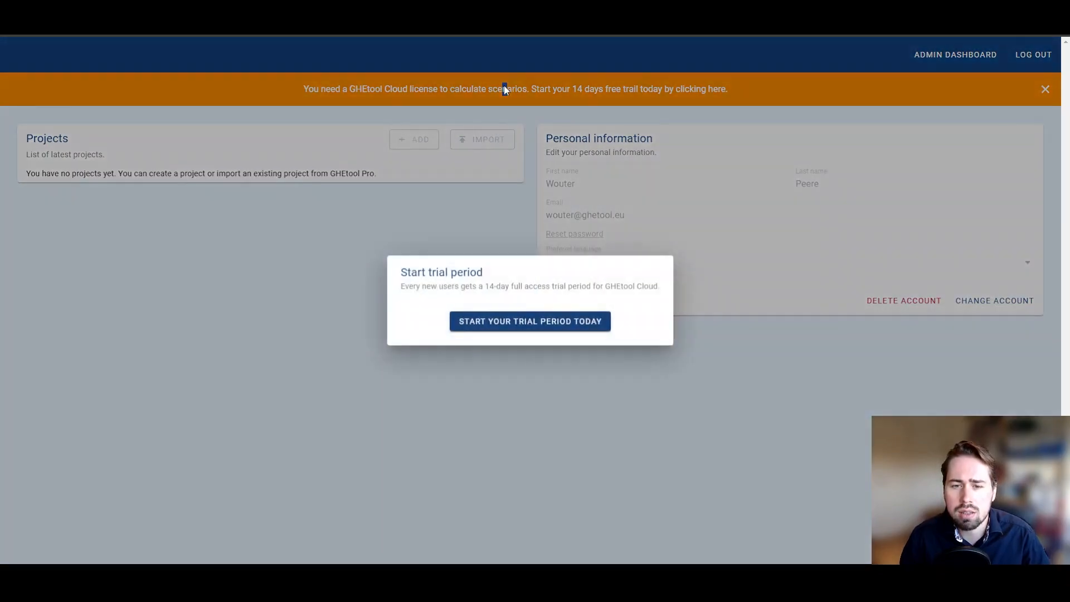
{"action": "left_click", "coordinate": [522, 326]}
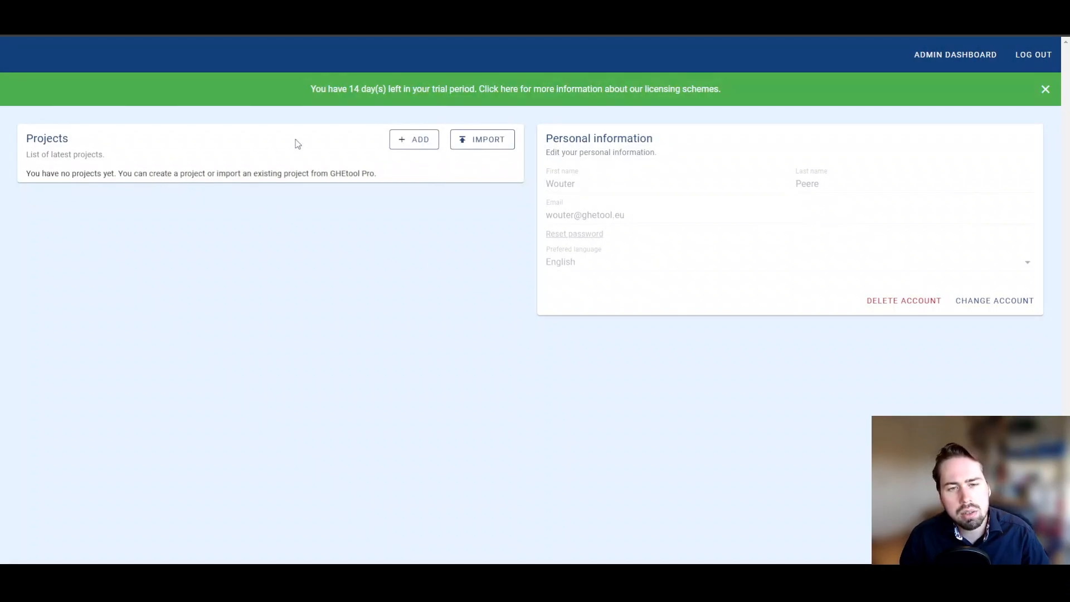
{"action": "left_click", "coordinate": [410, 146]}
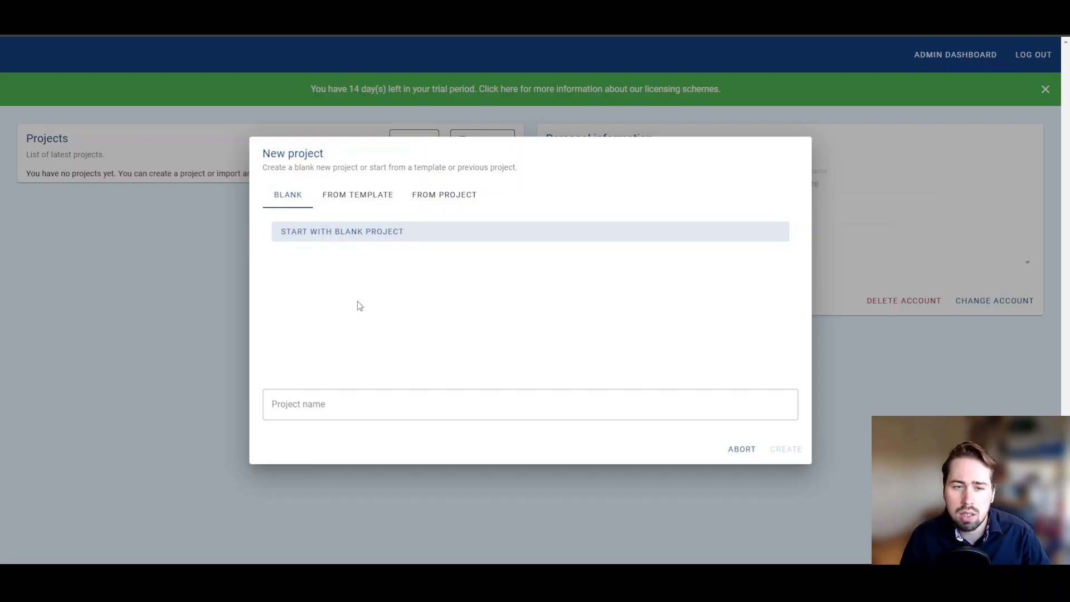
Step: Check the empty template and project lists, then name a blank project 'My first project!'
{"action": "left_click", "coordinate": [364, 199]}
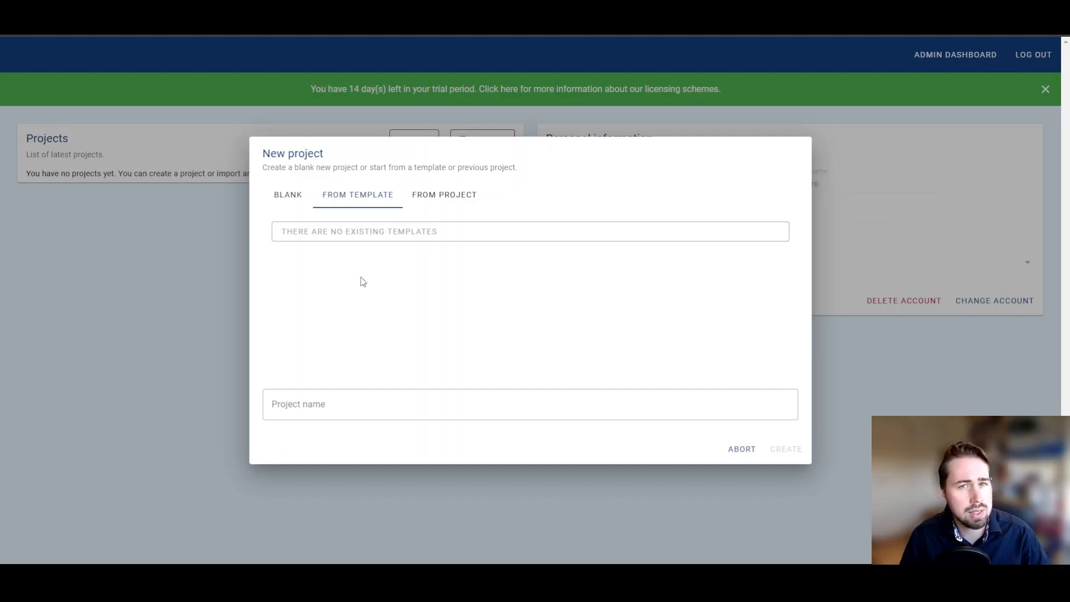
{"action": "left_click", "coordinate": [444, 203]}
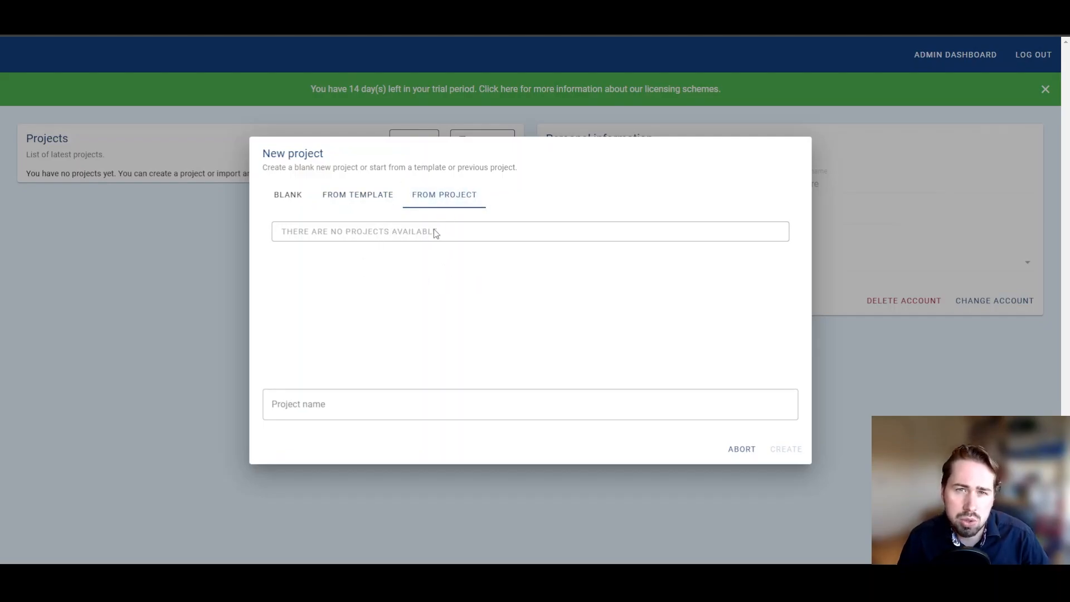
{"action": "left_click", "coordinate": [288, 202]}
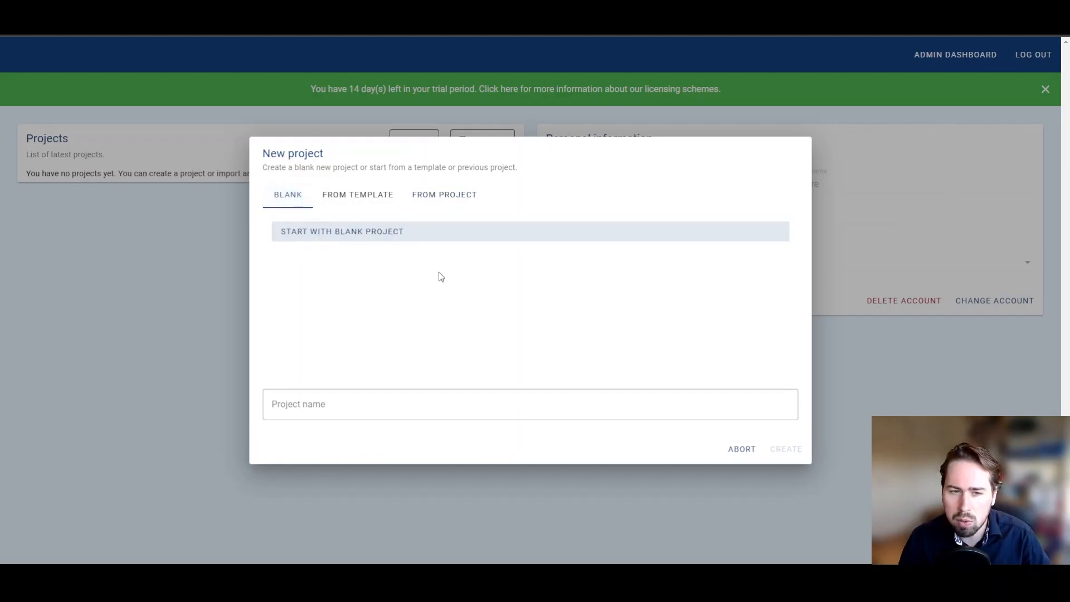
{"action": "left_click", "coordinate": [378, 406]}
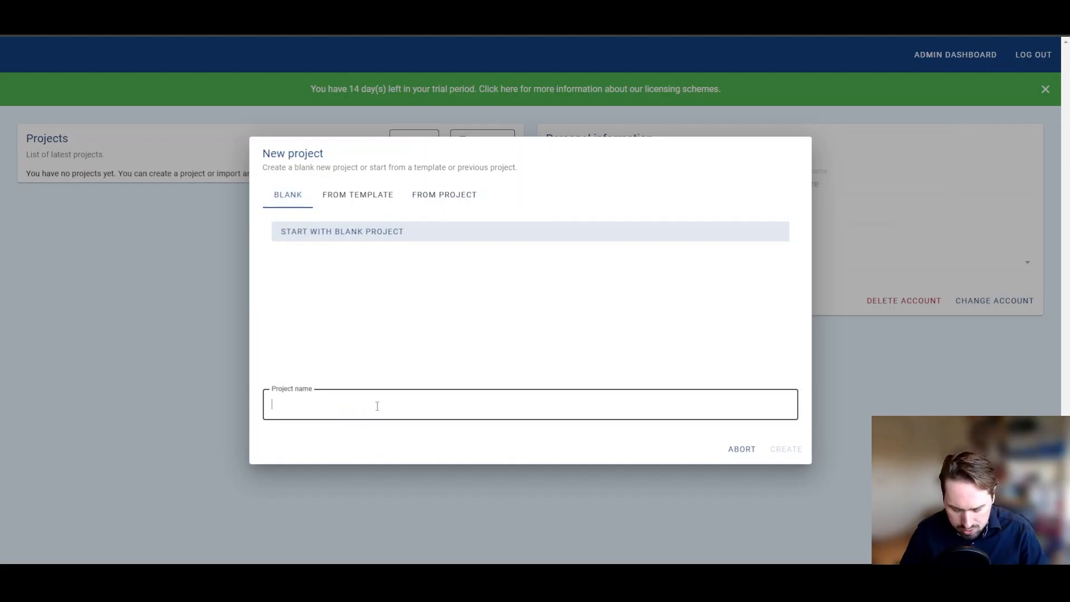
{"action": "type", "text": "My fi"}
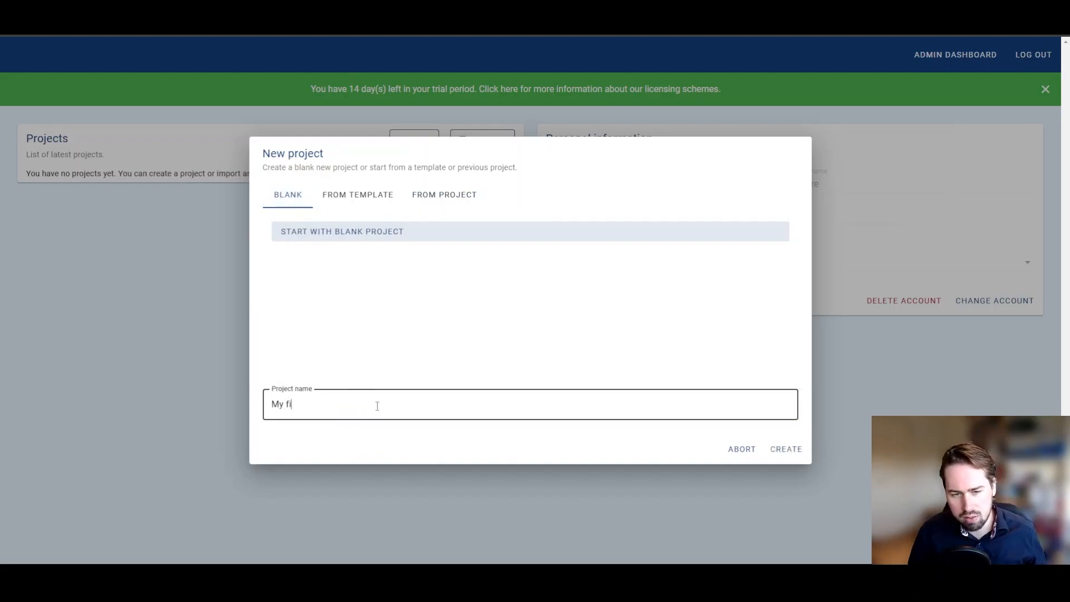
{"action": "type", "text": "rst project!"}
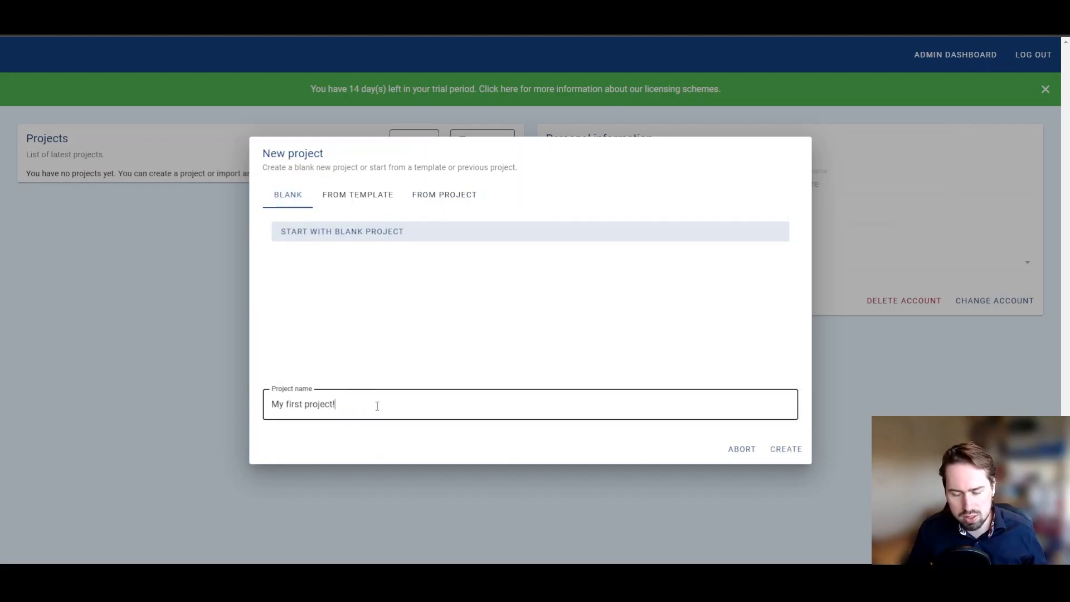
Step: Create the project and review its dashboard's report settings and Scenario 1
{"action": "left_click", "coordinate": [795, 451]}
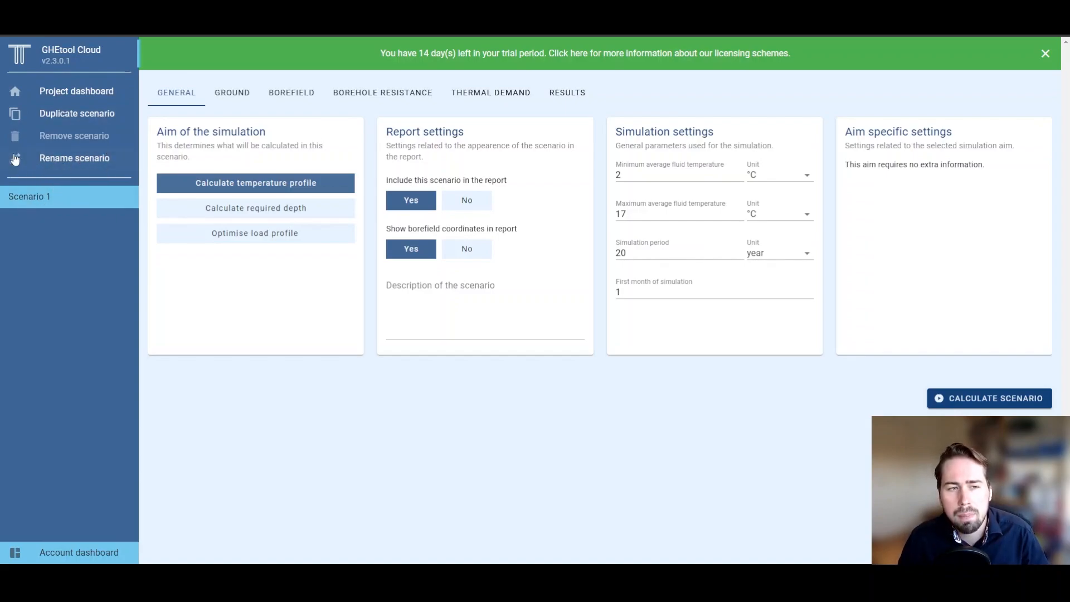
{"action": "left_click", "coordinate": [121, 96]}
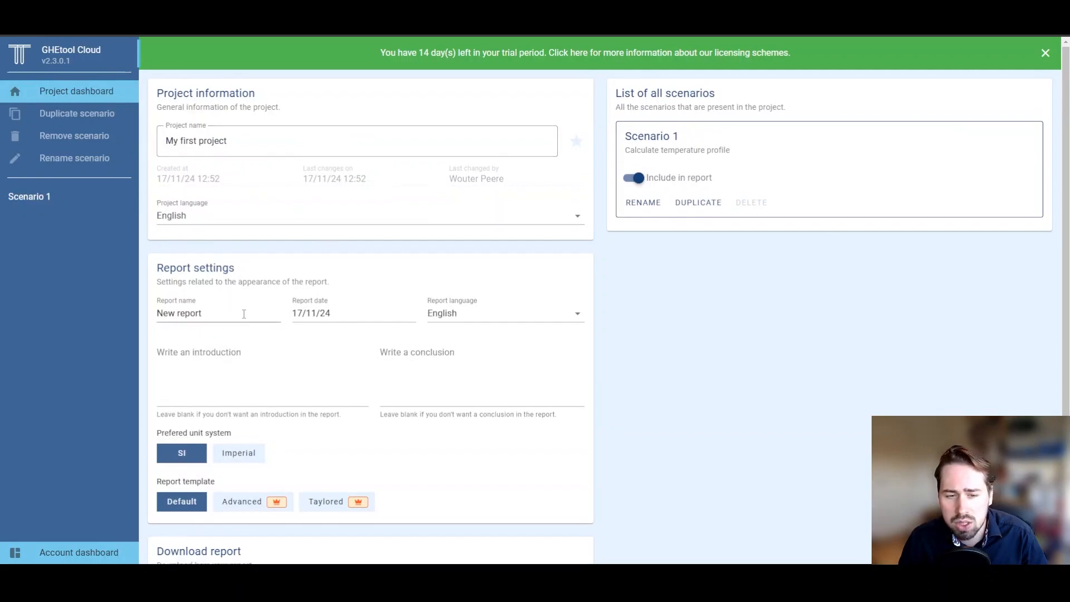
{"action": "scroll", "coordinate": [243, 313], "scroll_direction": "down", "scroll_amount": 1}
{"action": "scroll", "coordinate": [246, 284], "scroll_direction": "down", "scroll_amount": 1}
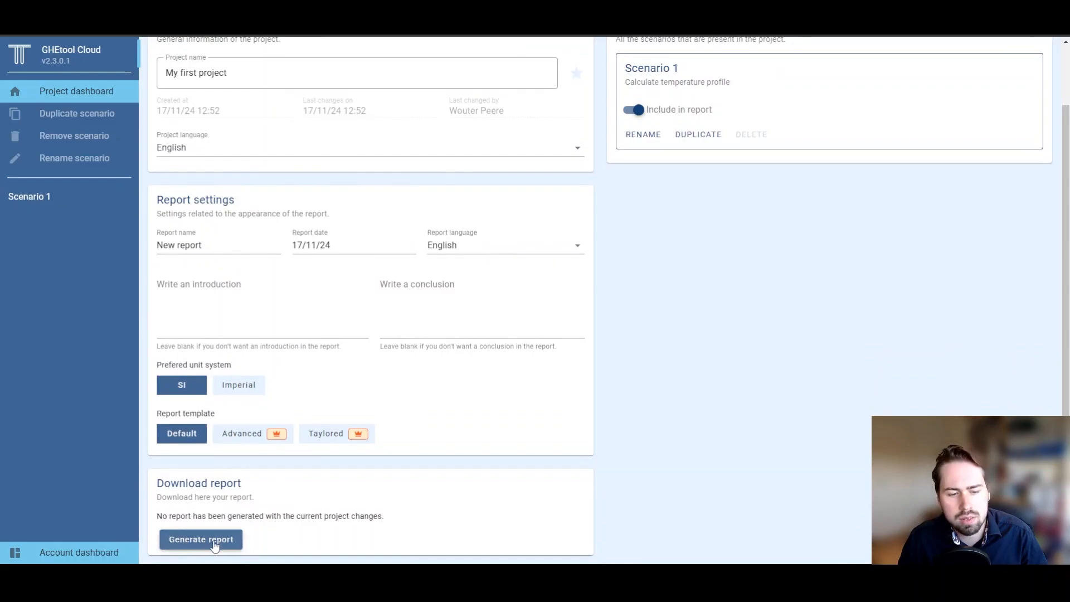
{"action": "scroll", "coordinate": [561, 458], "scroll_direction": "up", "scroll_amount": 2}
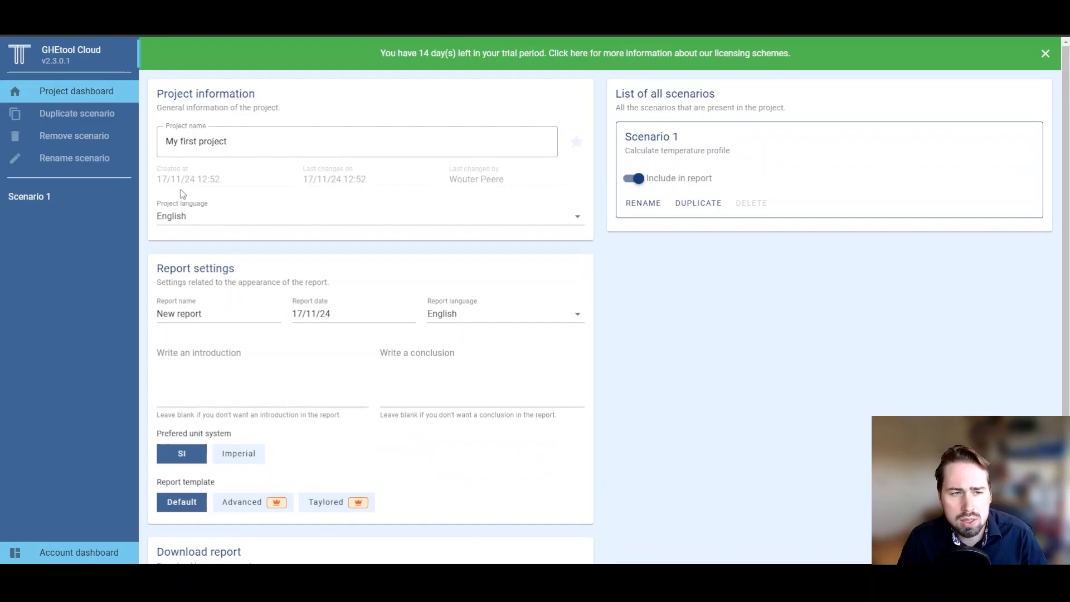
Step: Open Scenario 1's General settings, aimed at a 20-year temperature profile
{"action": "left_click", "coordinate": [36, 204]}
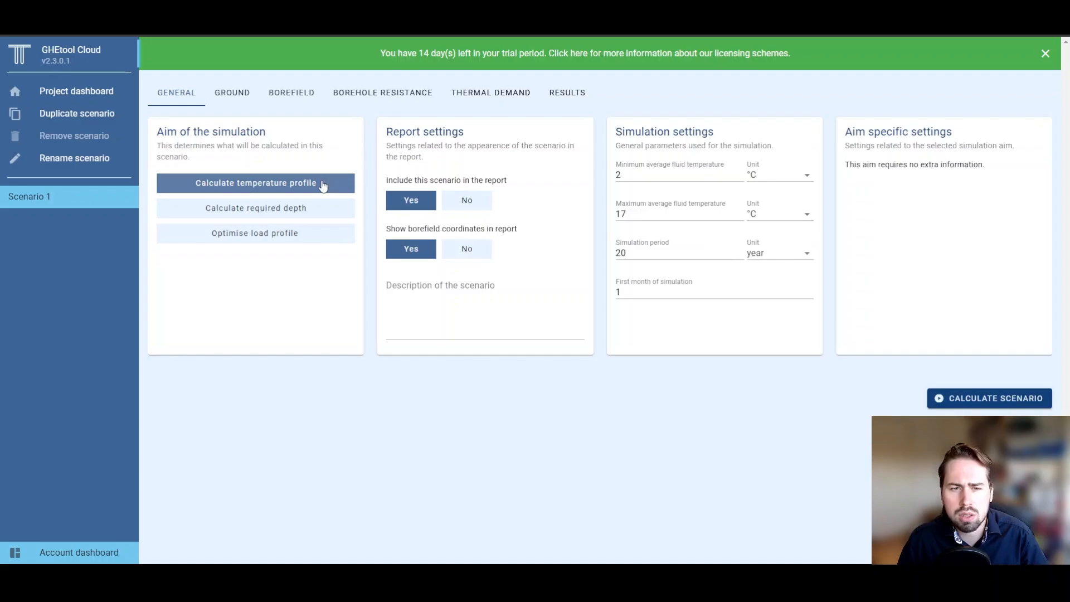
{"action": "mouse_move", "coordinate": [323, 185]}
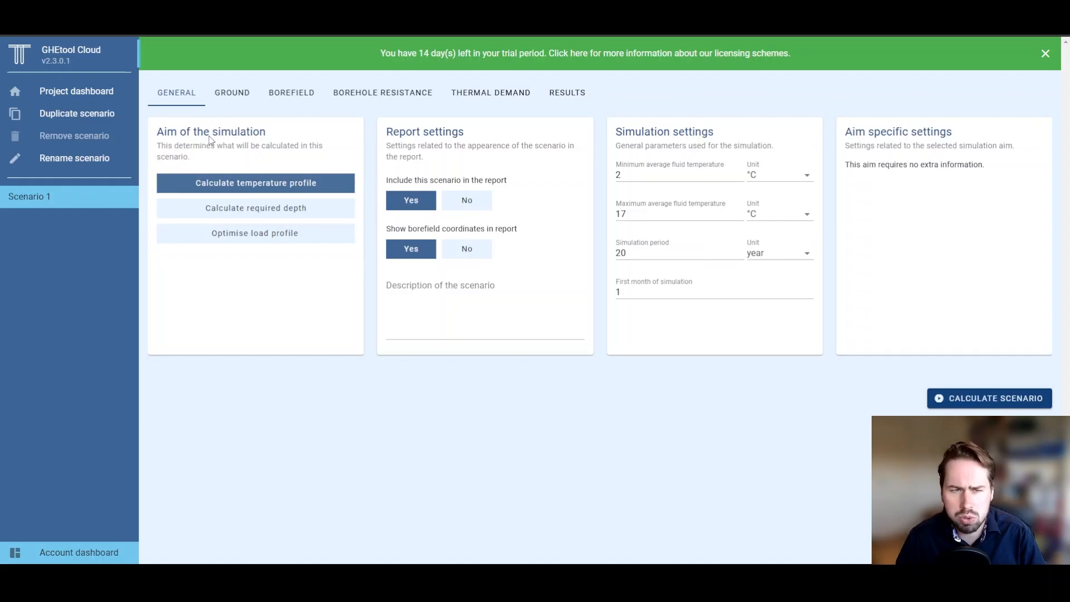
Step: Change the ground thermal conductivity from 2 to 1.8 W/(m·K)
{"action": "left_click", "coordinate": [237, 105]}
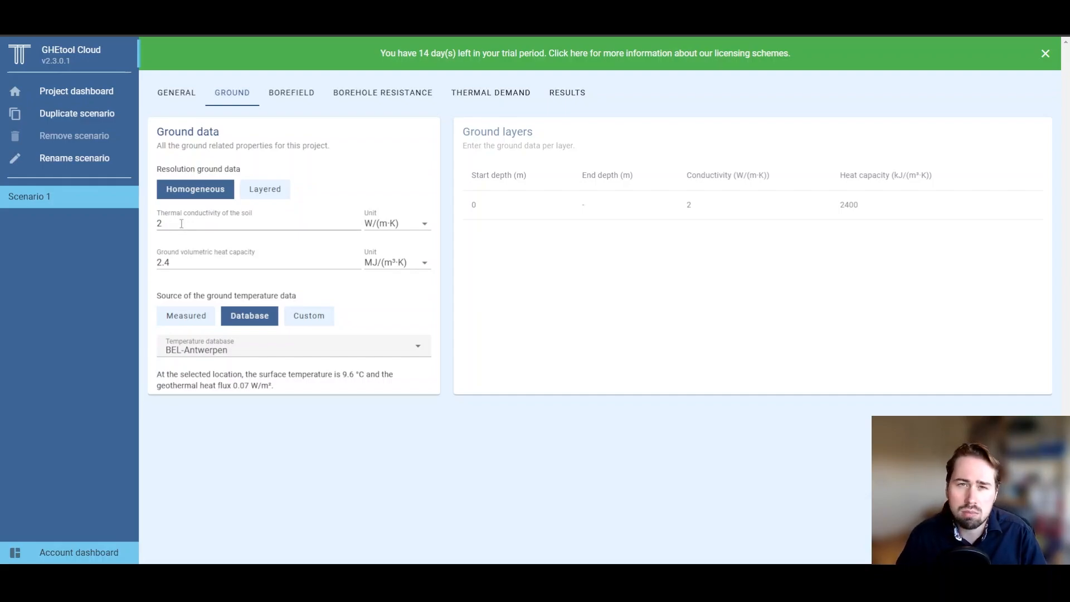
{"action": "left_click_drag", "start_coordinate": [181, 224], "coordinate": [158, 223]}
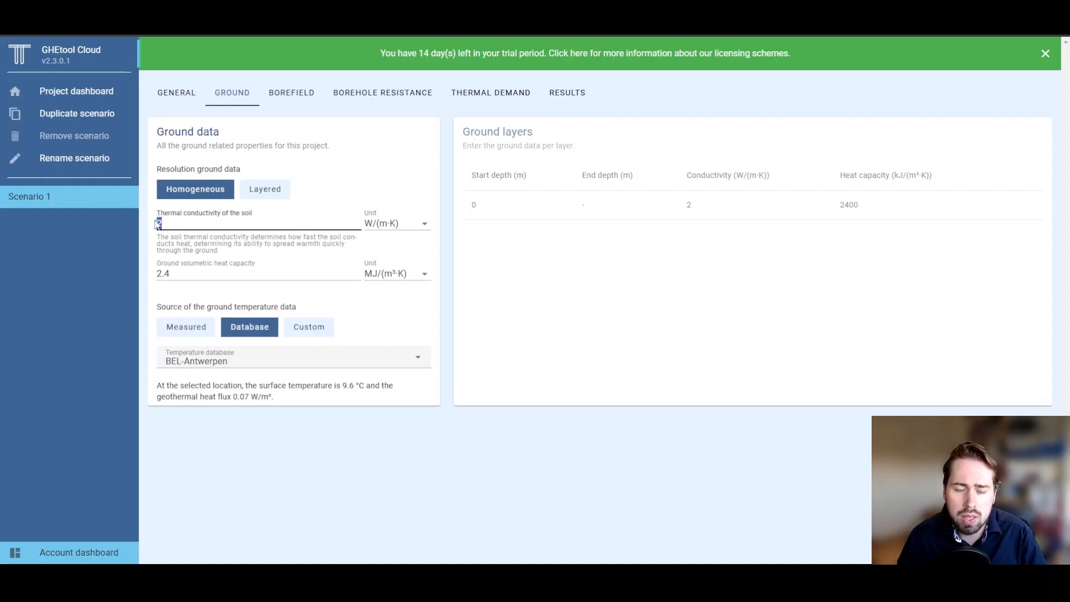
{"action": "type", "text": "1.8"}
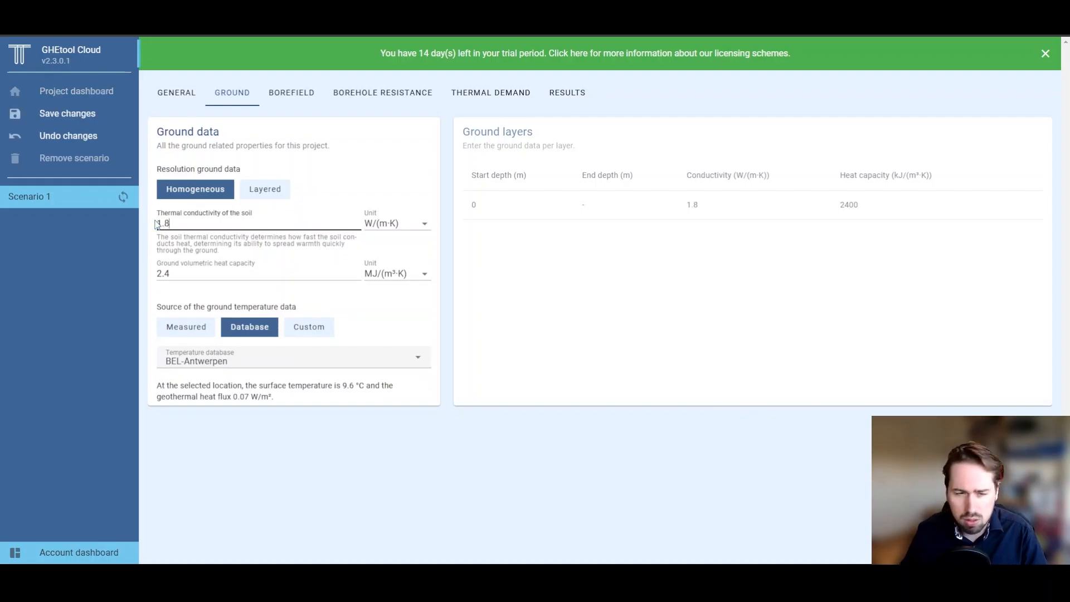
{"action": "left_click", "coordinate": [153, 222]}
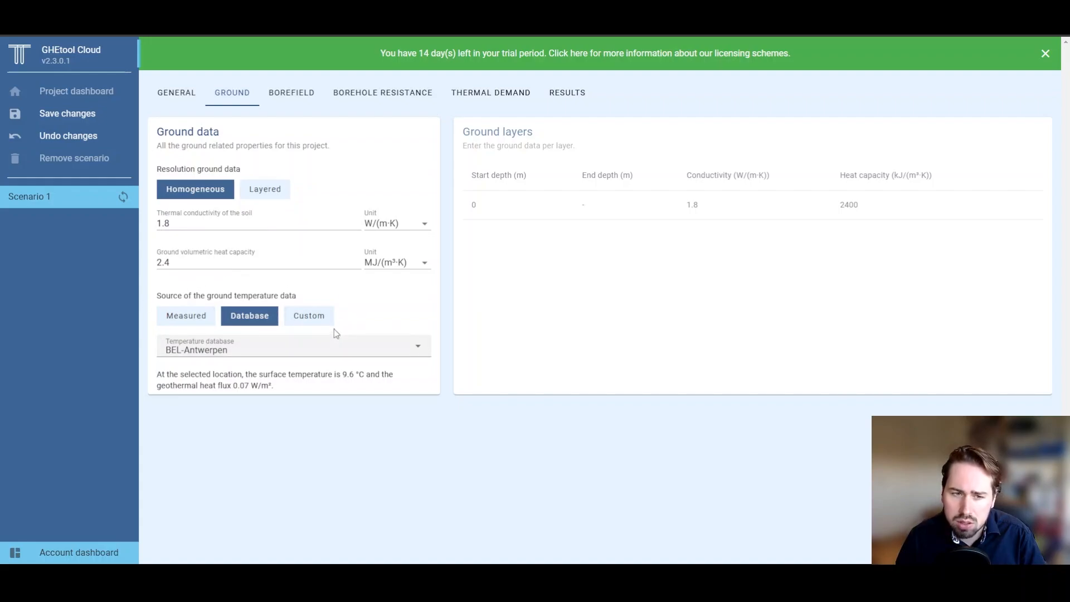
{"action": "left_click", "coordinate": [199, 326]}
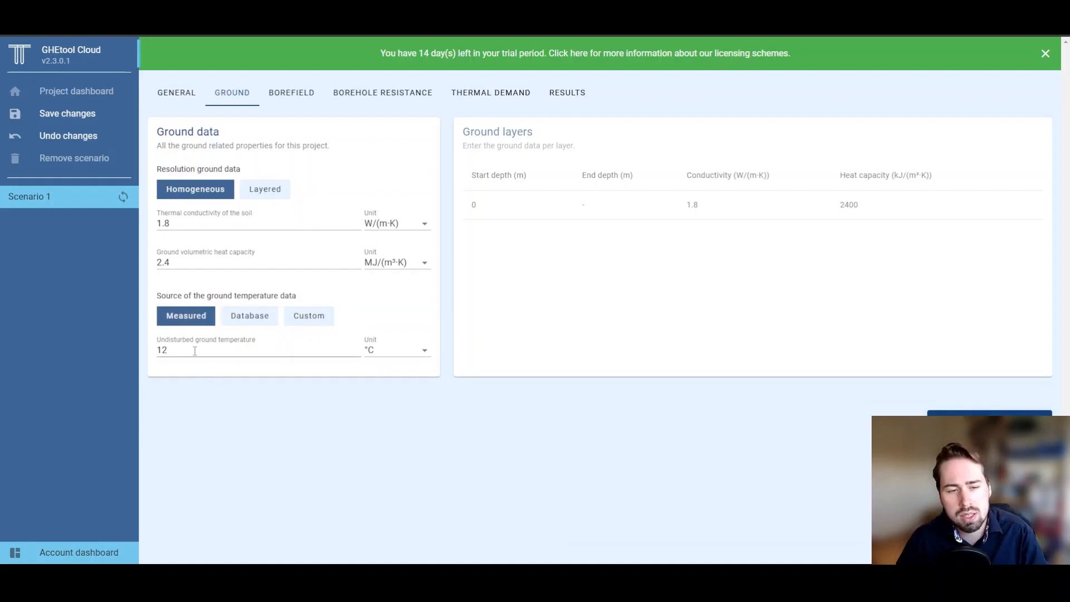
{"action": "left_click_drag", "start_coordinate": [195, 351], "coordinate": [157, 352]}
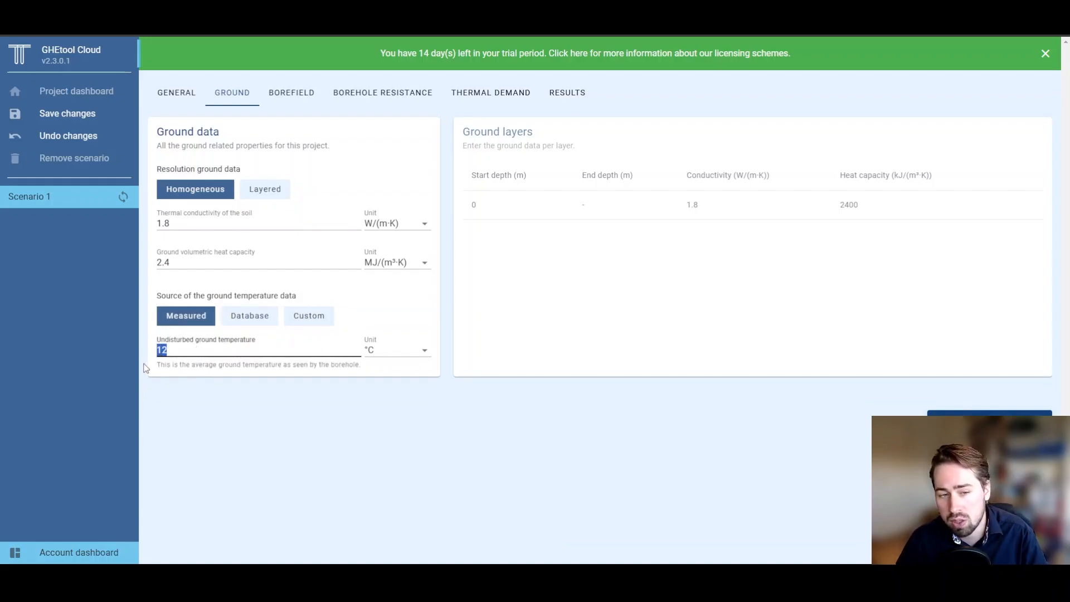
{"action": "left_click", "coordinate": [176, 374]}
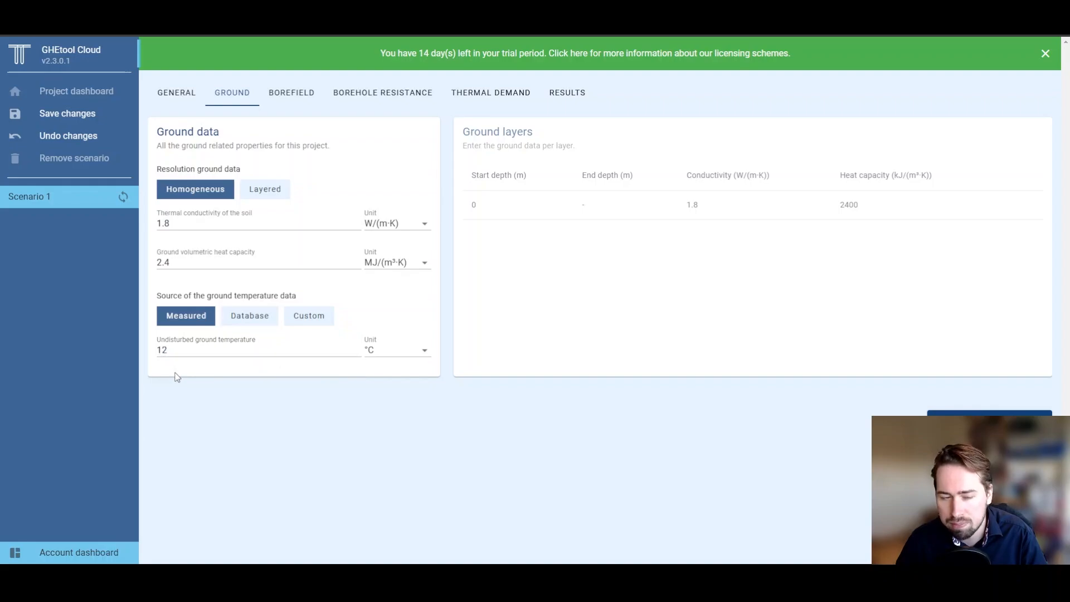
{"action": "left_click", "coordinate": [248, 325]}
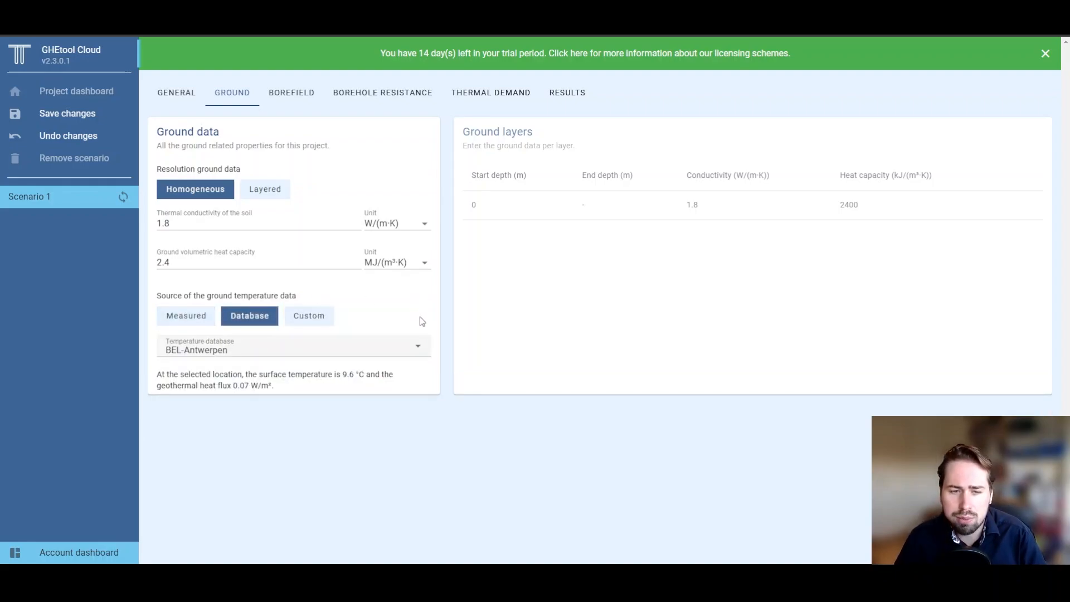
{"action": "left_click", "coordinate": [418, 350]}
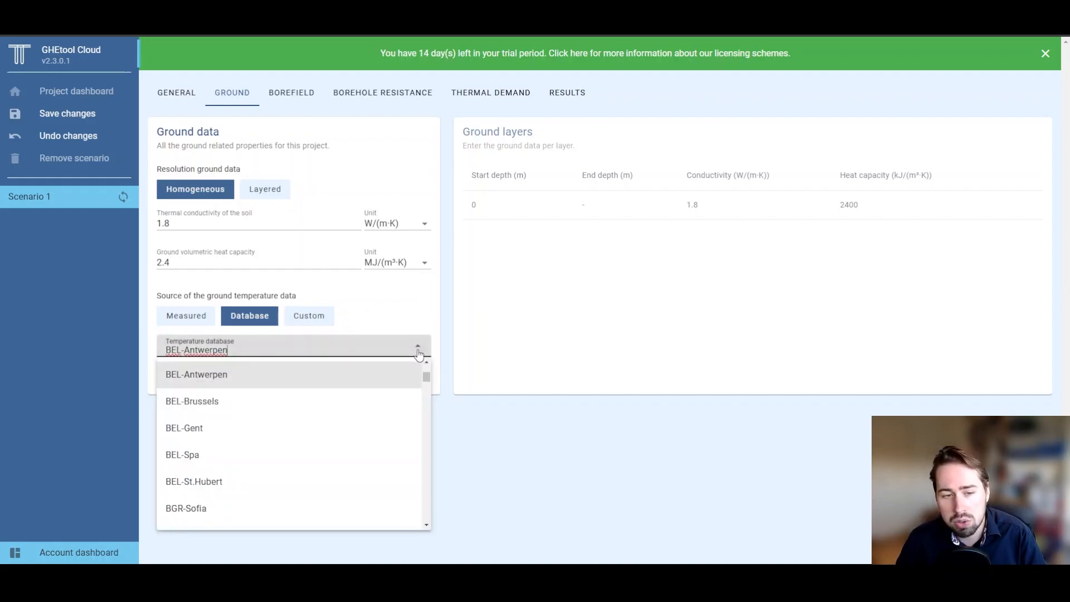
{"action": "scroll", "coordinate": [365, 399], "scroll_direction": "down", "scroll_amount": 5}
{"action": "scroll", "coordinate": [365, 401], "scroll_direction": "up", "scroll_amount": 3}
{"action": "scroll", "coordinate": [365, 400], "scroll_direction": "up", "scroll_amount": 4}
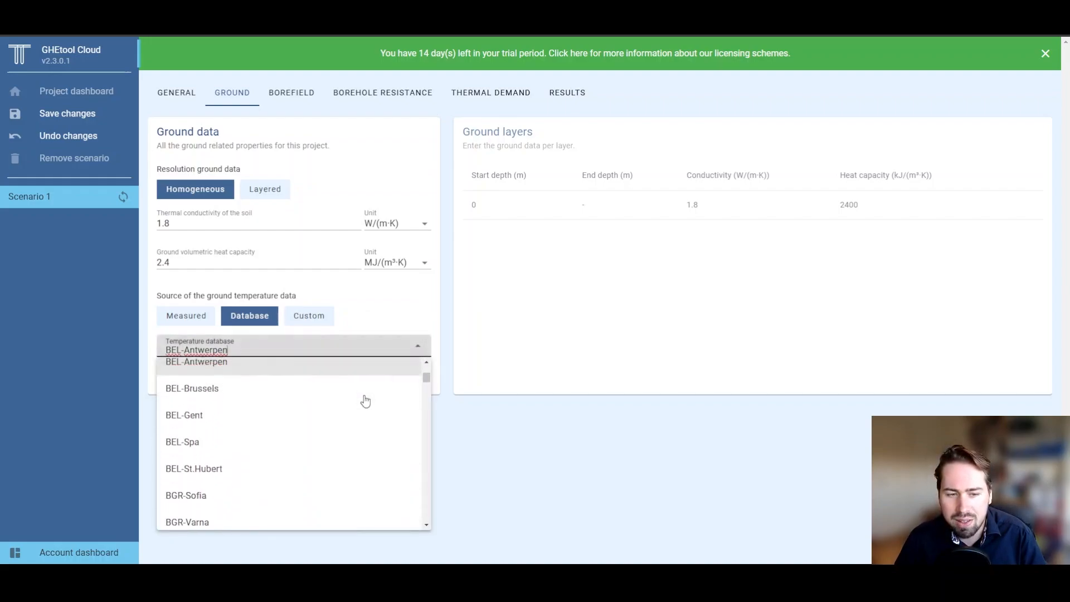
{"action": "left_click", "coordinate": [363, 430]}
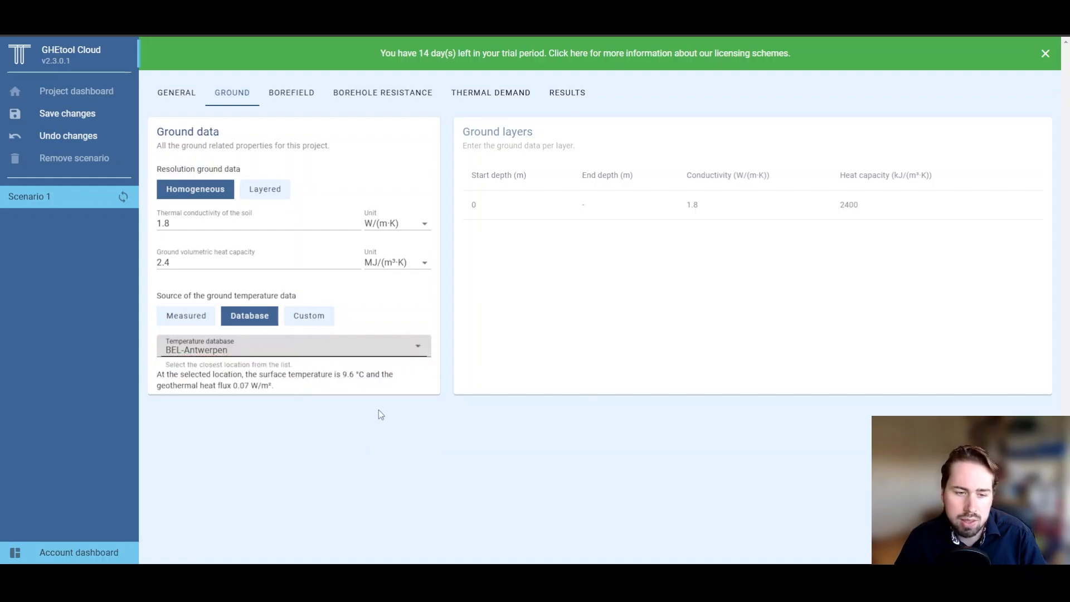
{"action": "left_click", "coordinate": [378, 410]}
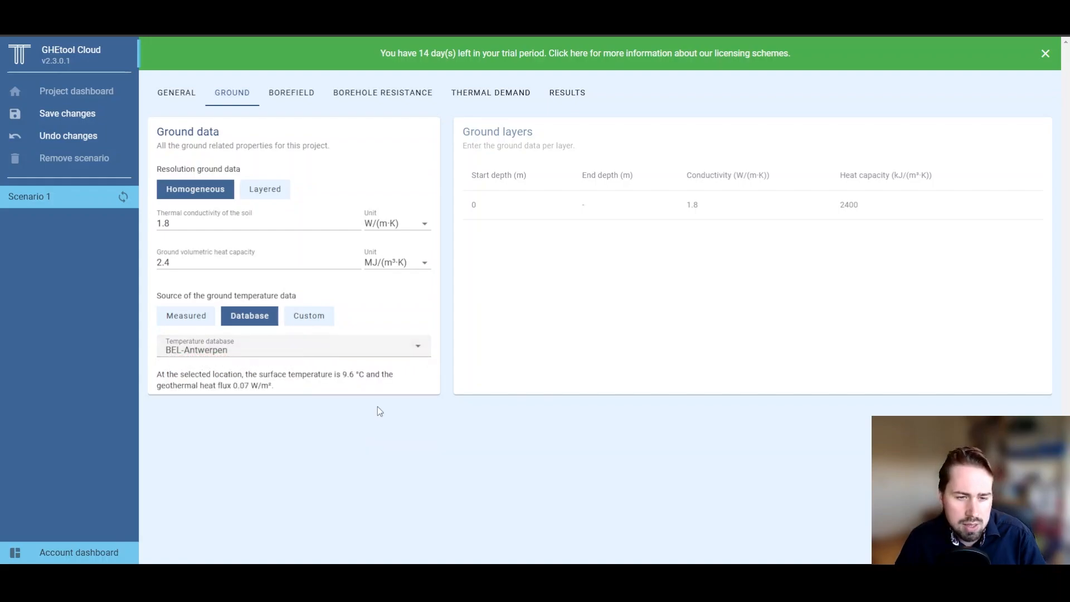
{"action": "left_click", "coordinate": [326, 316]}
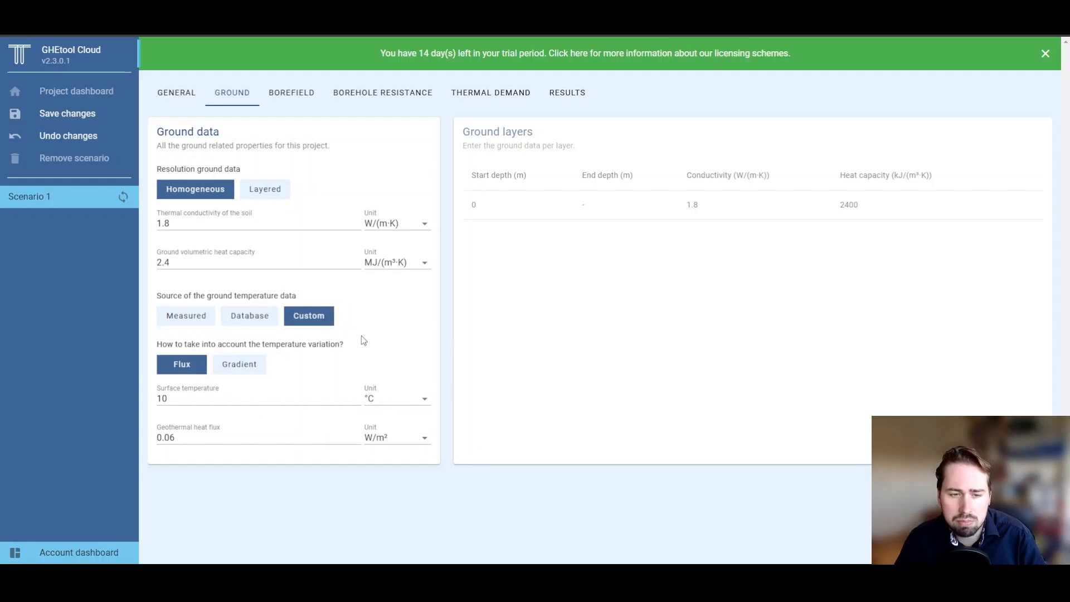
{"action": "left_click", "coordinate": [243, 323]}
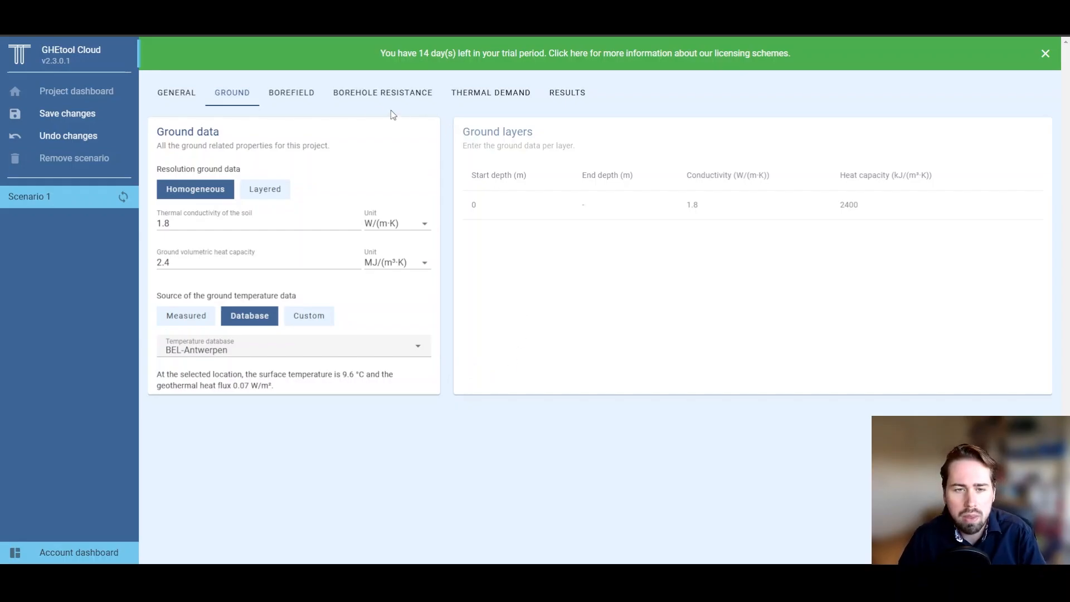
Step: Try the Dense, Line and Box borefield layouts, setting 3 boreholes lengthwise
{"action": "left_click", "coordinate": [310, 103]}
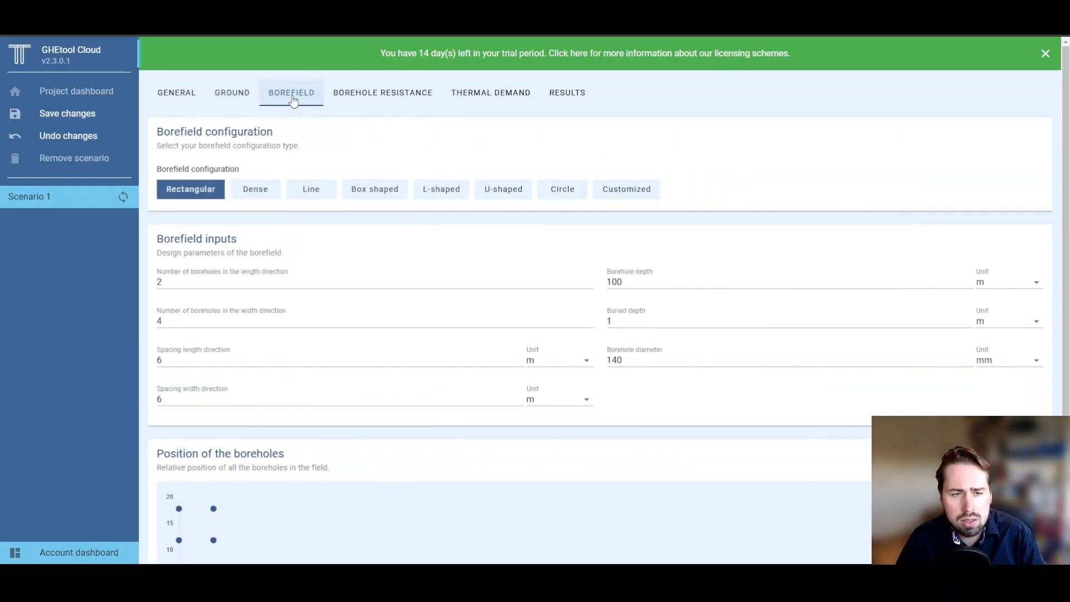
{"action": "scroll", "coordinate": [149, 225], "scroll_direction": "down", "scroll_amount": 2}
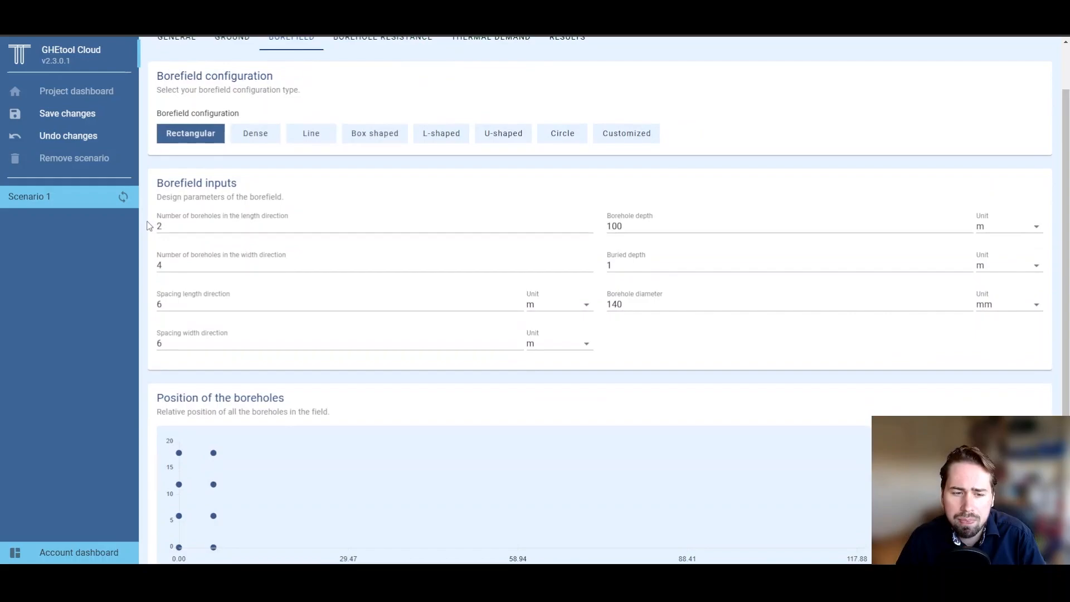
{"action": "scroll", "coordinate": [149, 225], "scroll_direction": "up", "scroll_amount": 1}
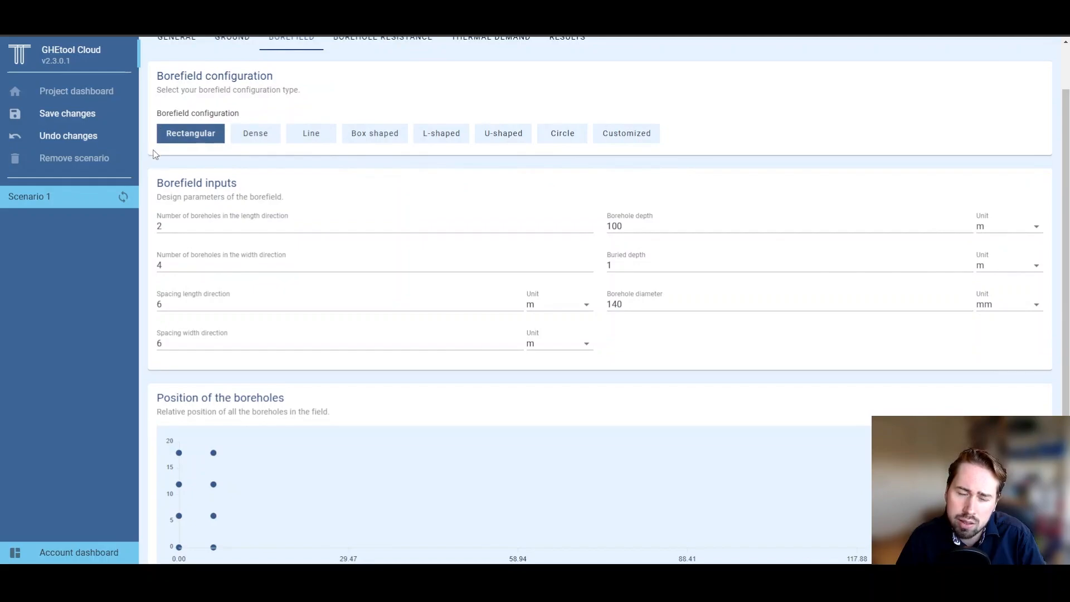
{"action": "scroll", "coordinate": [209, 157], "scroll_direction": "down", "scroll_amount": 1}
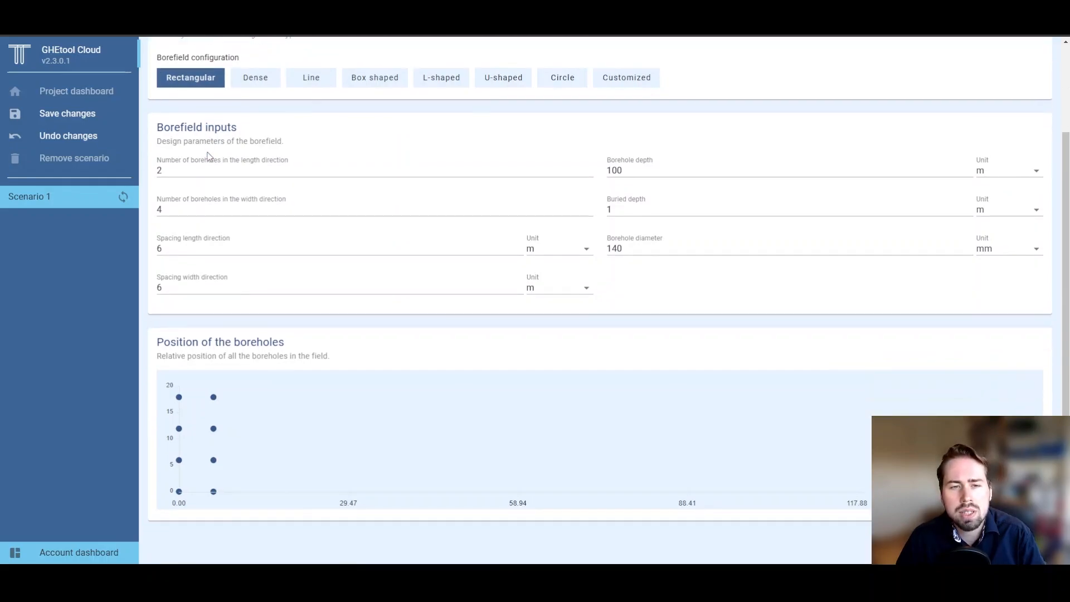
{"action": "left_click", "coordinate": [254, 82]}
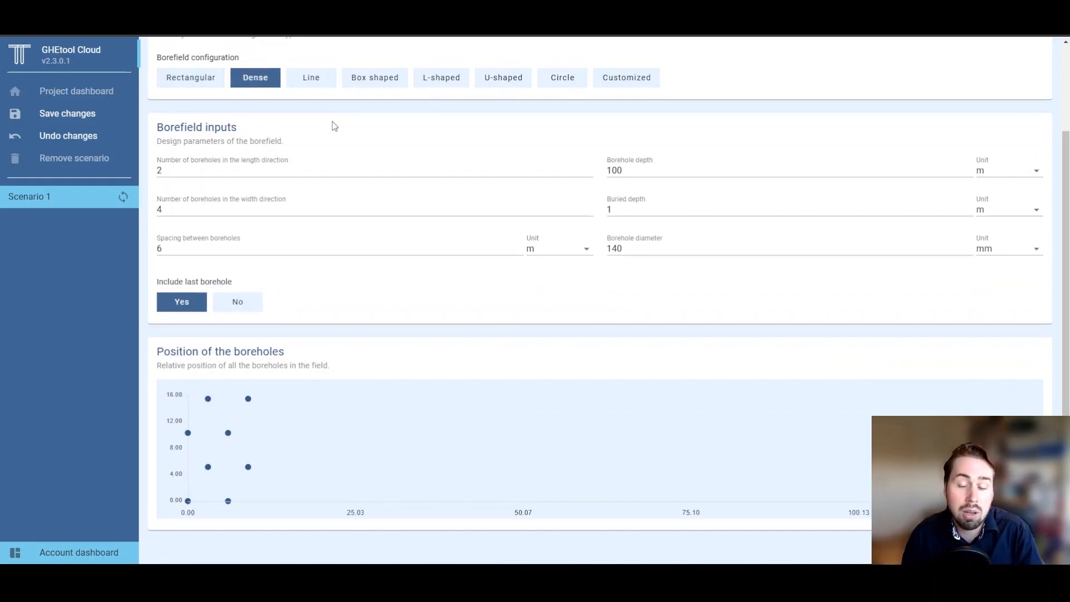
{"action": "left_click", "coordinate": [323, 84]}
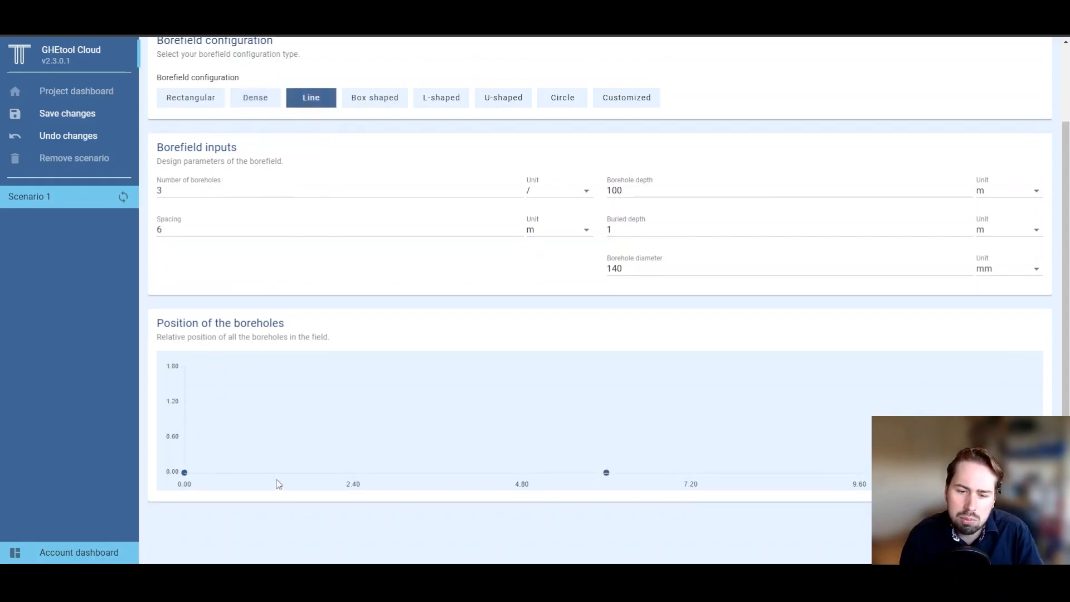
{"action": "left_click", "coordinate": [357, 105]}
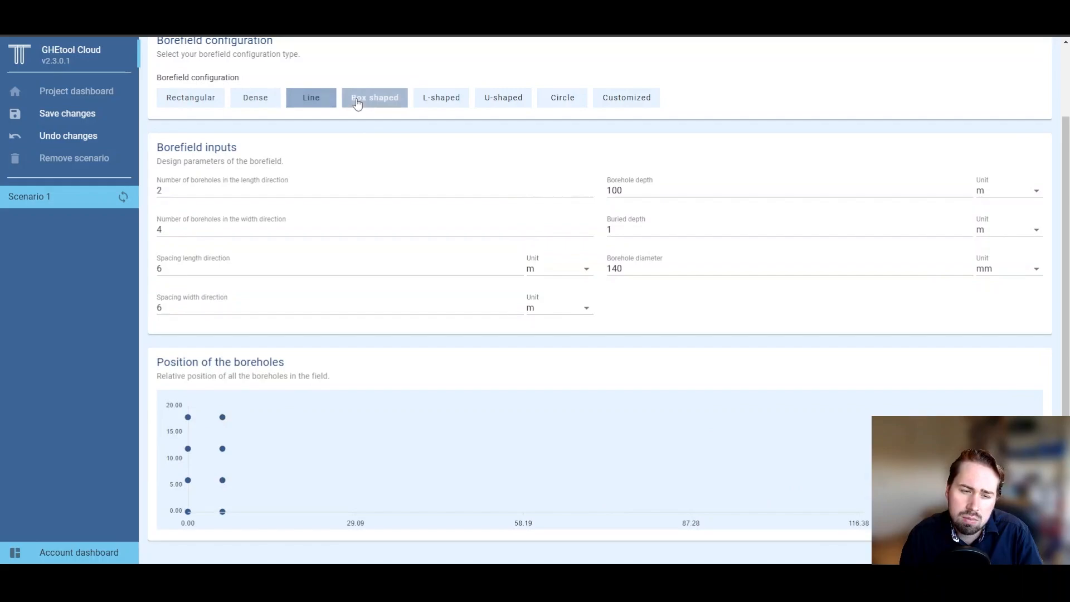
{"action": "double_click", "coordinate": [151, 190]}
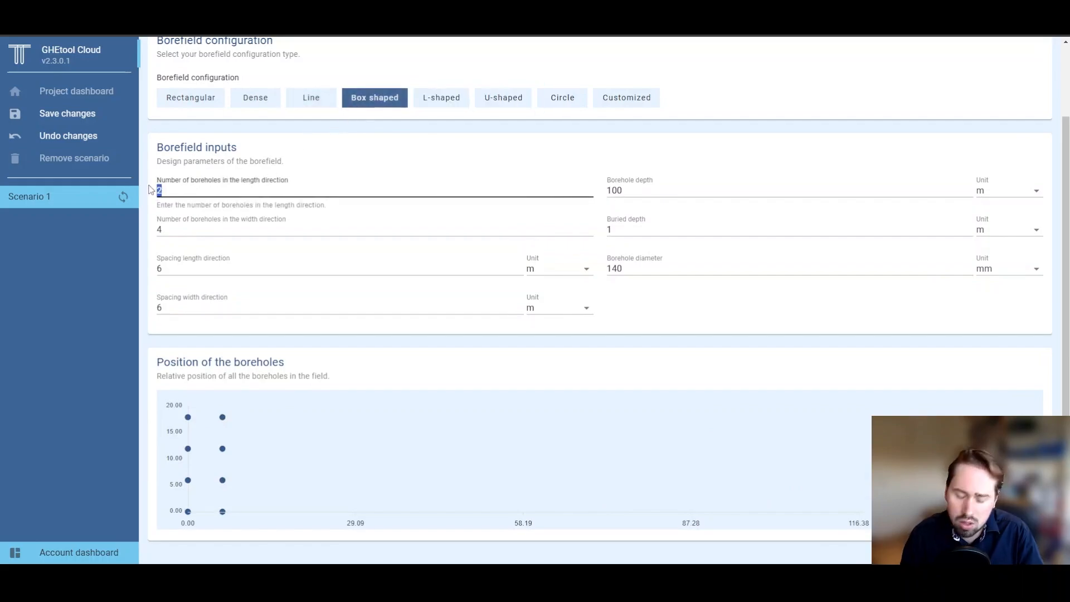
{"action": "type", "text": "3"}
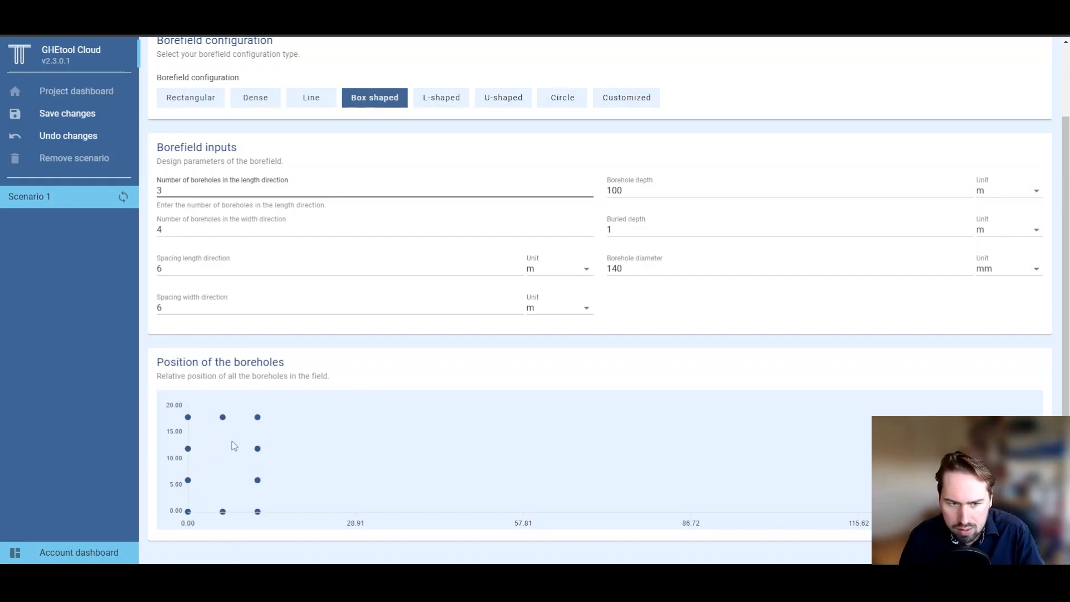
Step: Preview the L-shaped, U-shaped, Circle and custom-coordinate borefield layouts
{"action": "left_click", "coordinate": [436, 103]}
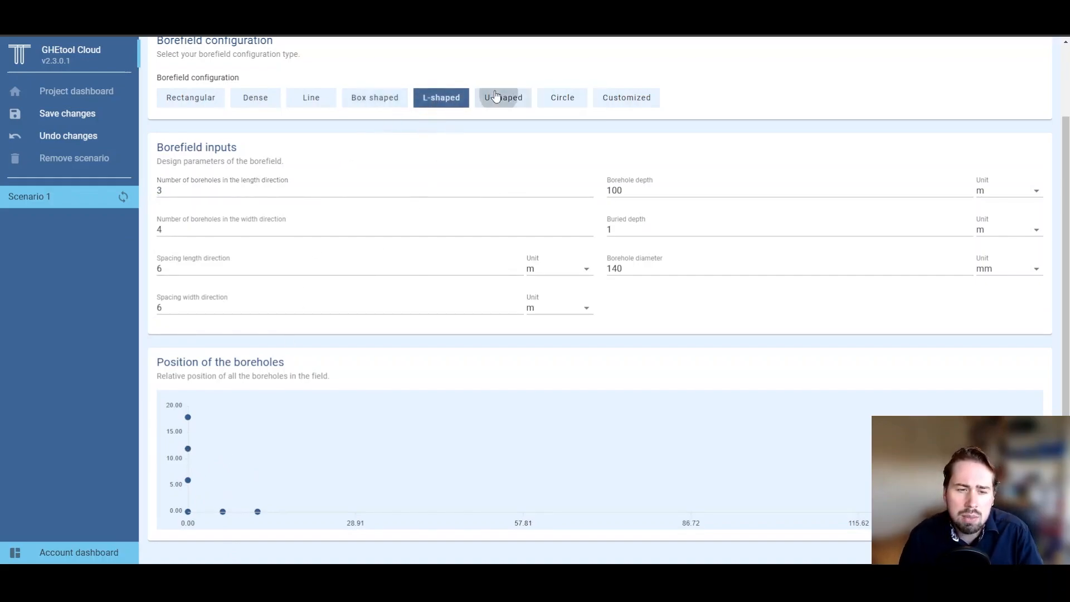
{"action": "left_click", "coordinate": [511, 99]}
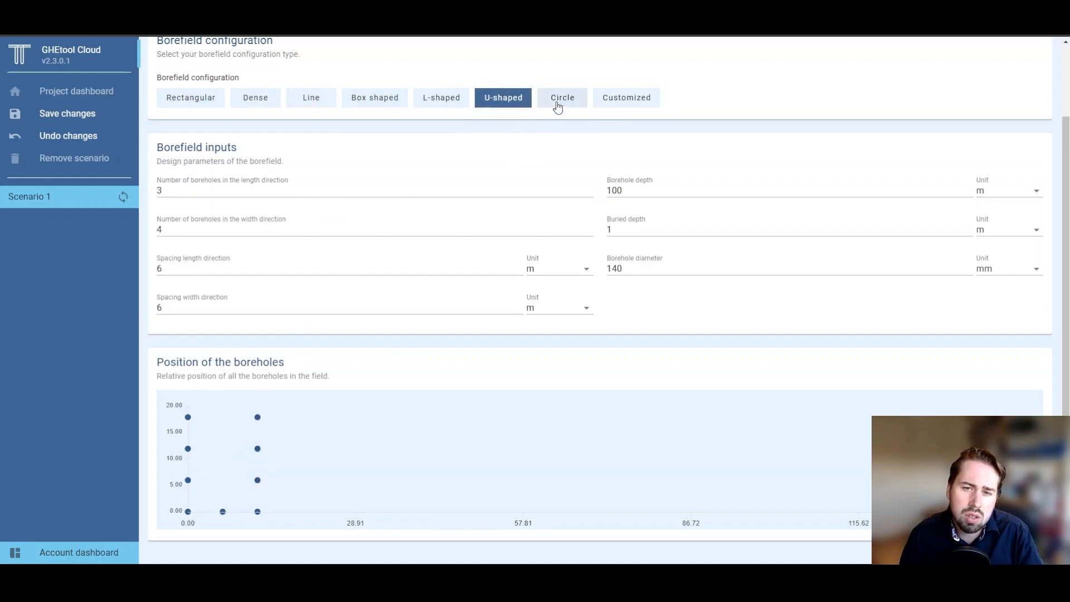
{"action": "left_click", "coordinate": [558, 106]}
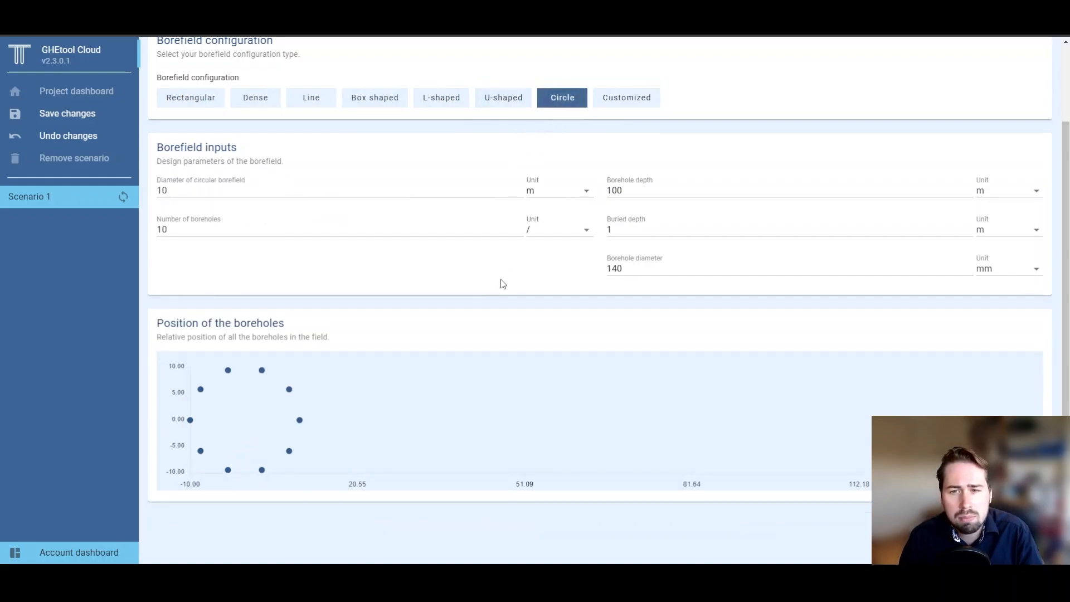
{"action": "left_click", "coordinate": [655, 100]}
{"action": "scroll", "coordinate": [389, 384], "scroll_direction": "down", "scroll_amount": 3}
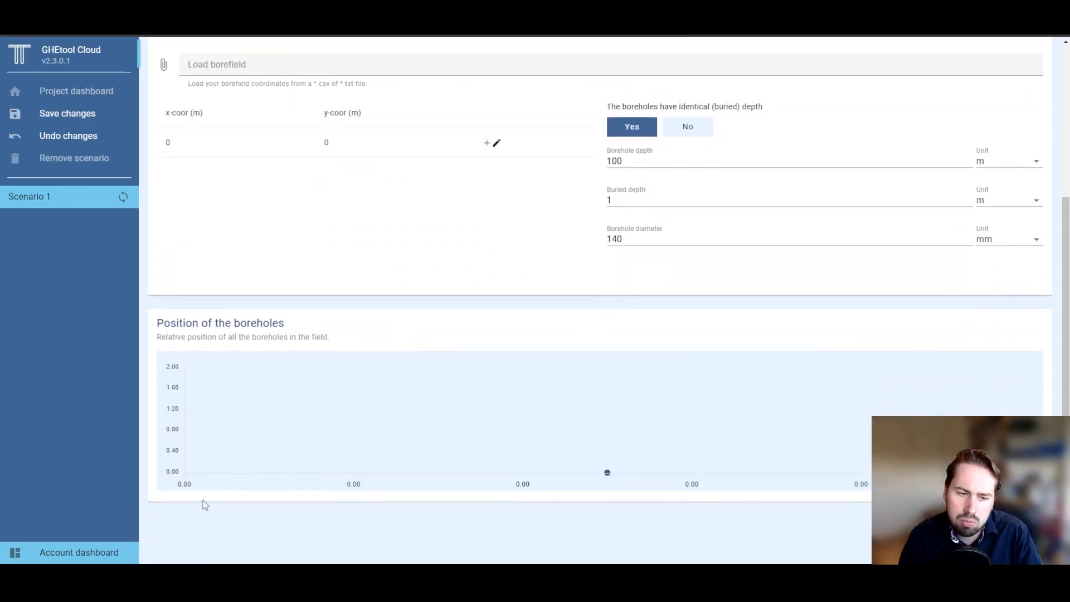
{"action": "scroll", "coordinate": [321, 474], "scroll_direction": "up", "scroll_amount": 3}
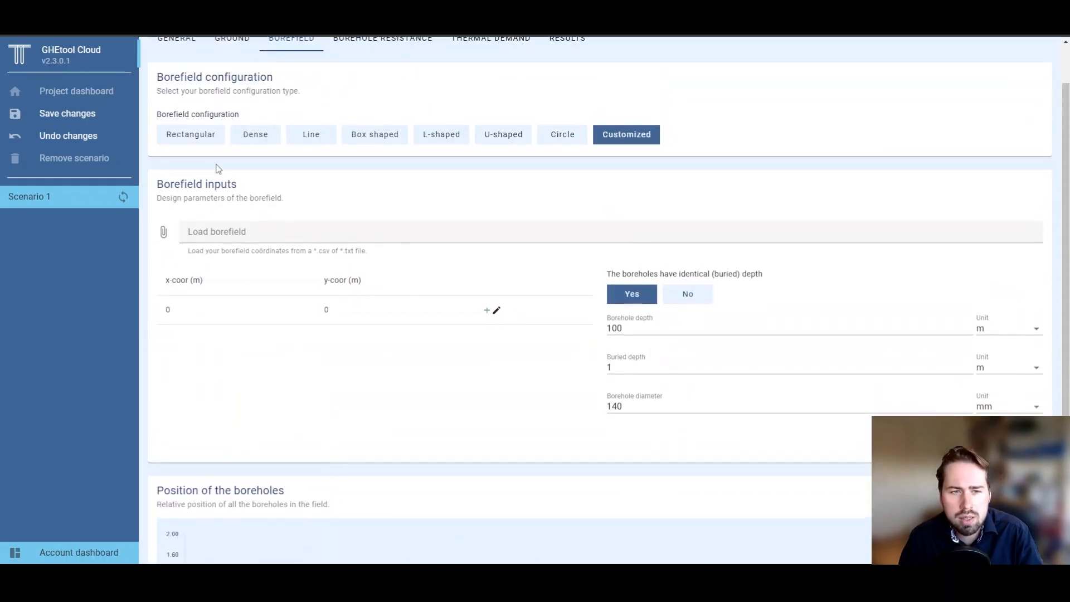
Step: Make the borefield a Rectangular grid with 2 boreholes lengthwise, giving 2 by 4
{"action": "left_click", "coordinate": [202, 134]}
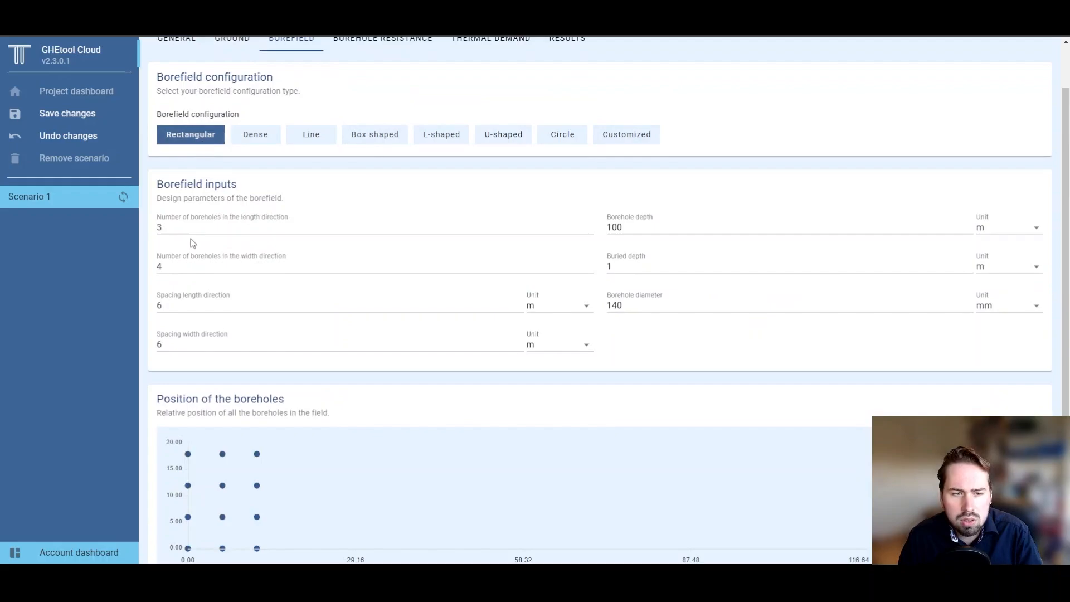
{"action": "scroll", "coordinate": [192, 243], "scroll_direction": "down", "scroll_amount": 1}
{"action": "double_click", "coordinate": [159, 171]}
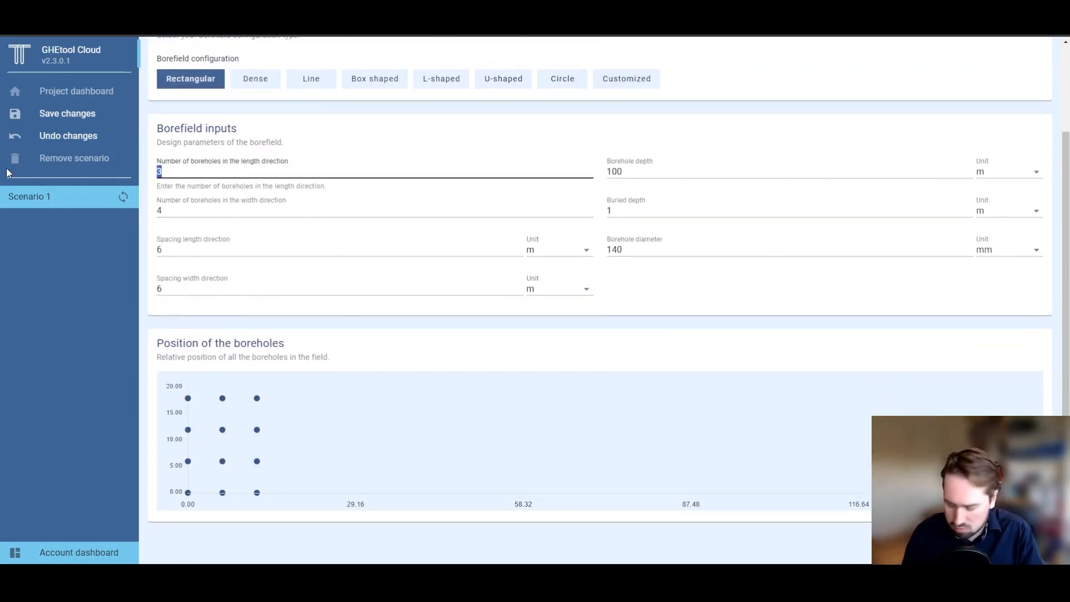
{"action": "type", "text": "2"}
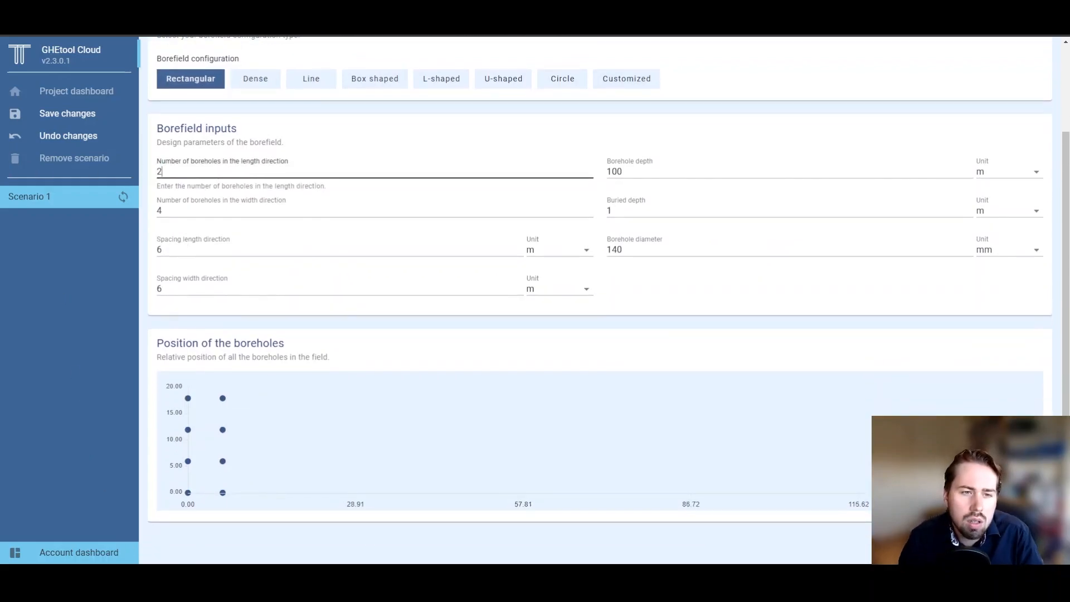
{"action": "left_click", "coordinate": [312, 346]}
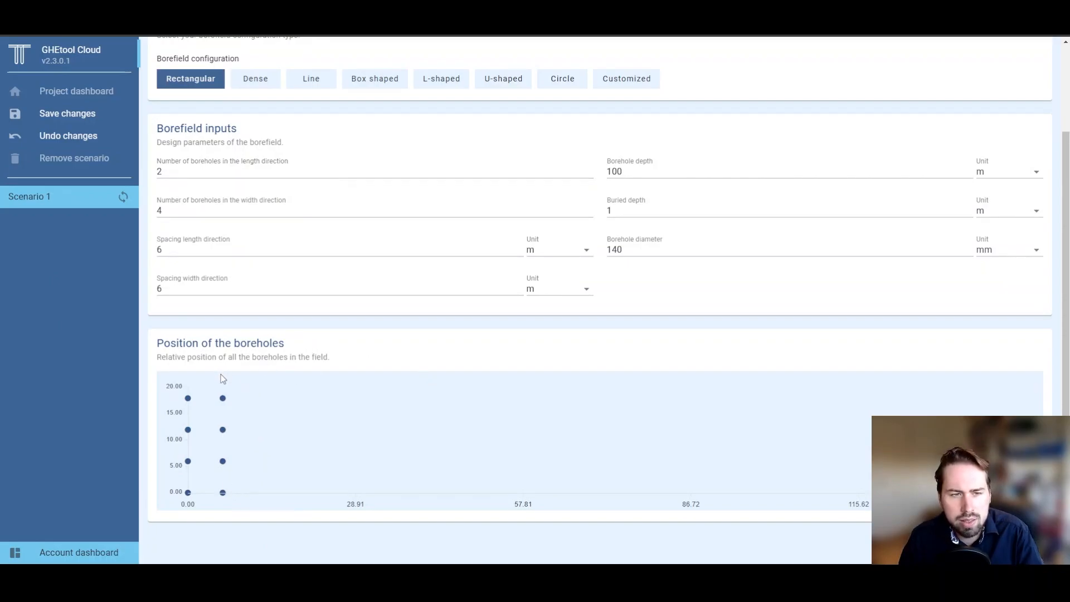
{"action": "scroll", "coordinate": [223, 379], "scroll_direction": "up", "scroll_amount": 1}
{"action": "scroll", "coordinate": [223, 390], "scroll_direction": "up", "scroll_amount": 1}
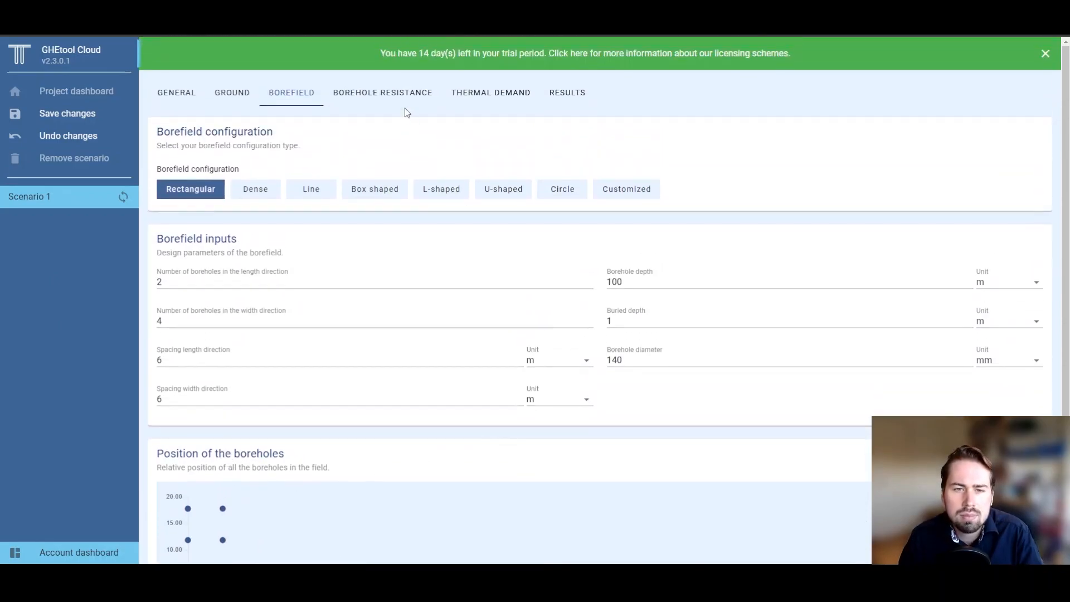
{"action": "left_click", "coordinate": [405, 104]}
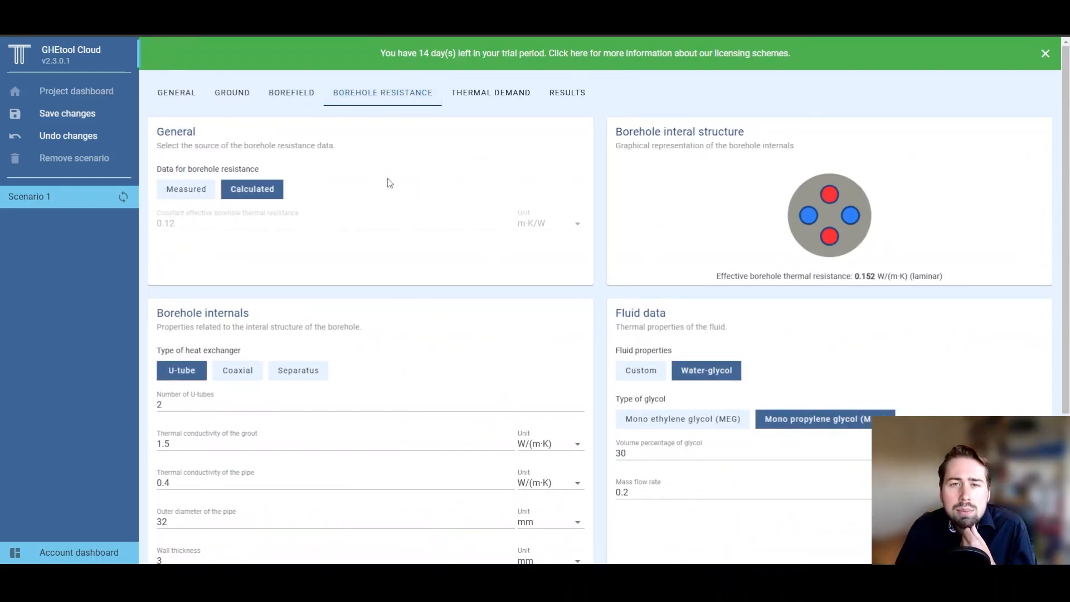
Step: Toggle borehole resistance to Measured and back, keeping it Calculated
{"action": "left_click", "coordinate": [194, 195]}
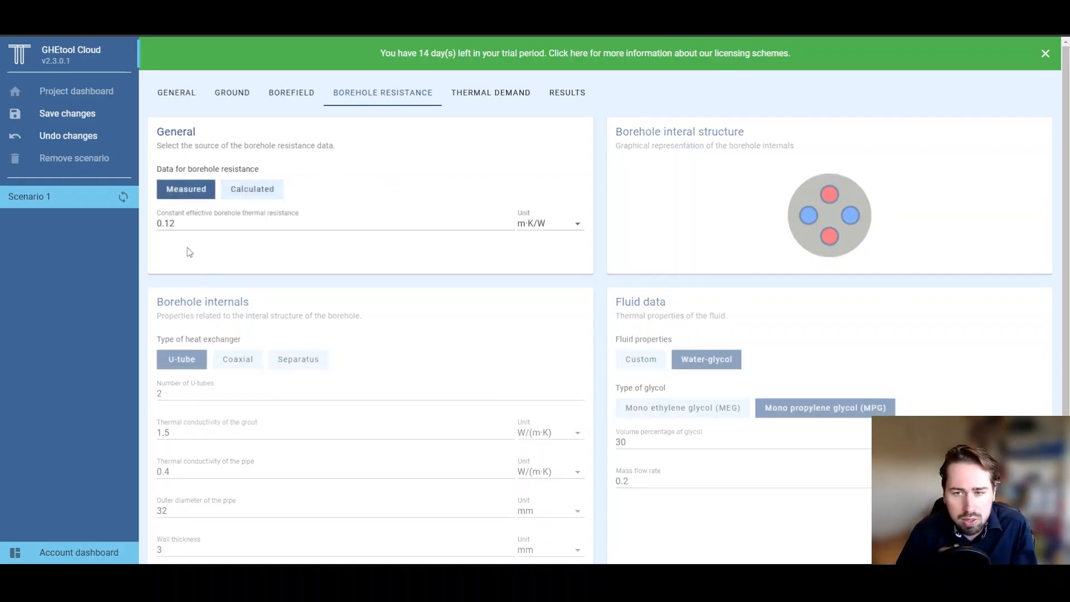
{"action": "left_click", "coordinate": [240, 188]}
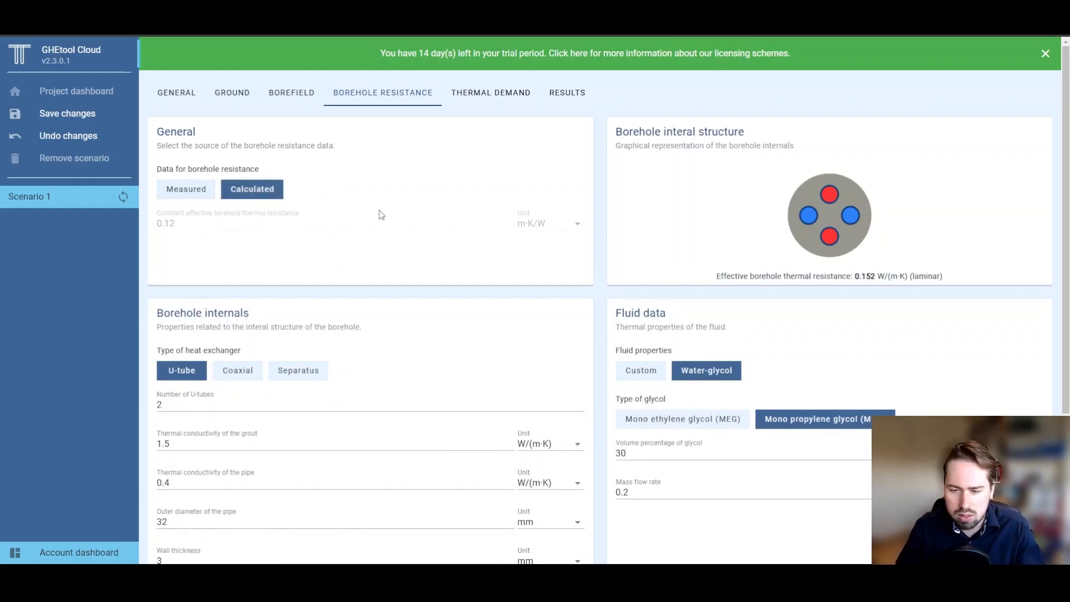
{"action": "scroll", "coordinate": [390, 217], "scroll_direction": "down", "scroll_amount": 1}
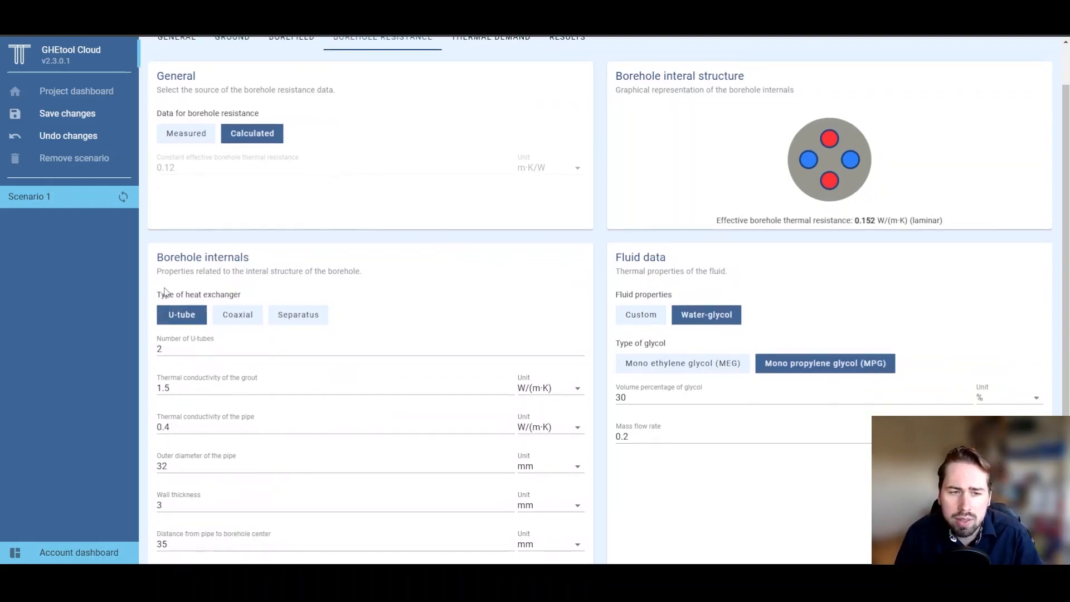
{"action": "left_click_drag", "start_coordinate": [161, 295], "coordinate": [252, 296]}
{"action": "left_click", "coordinate": [253, 295]}
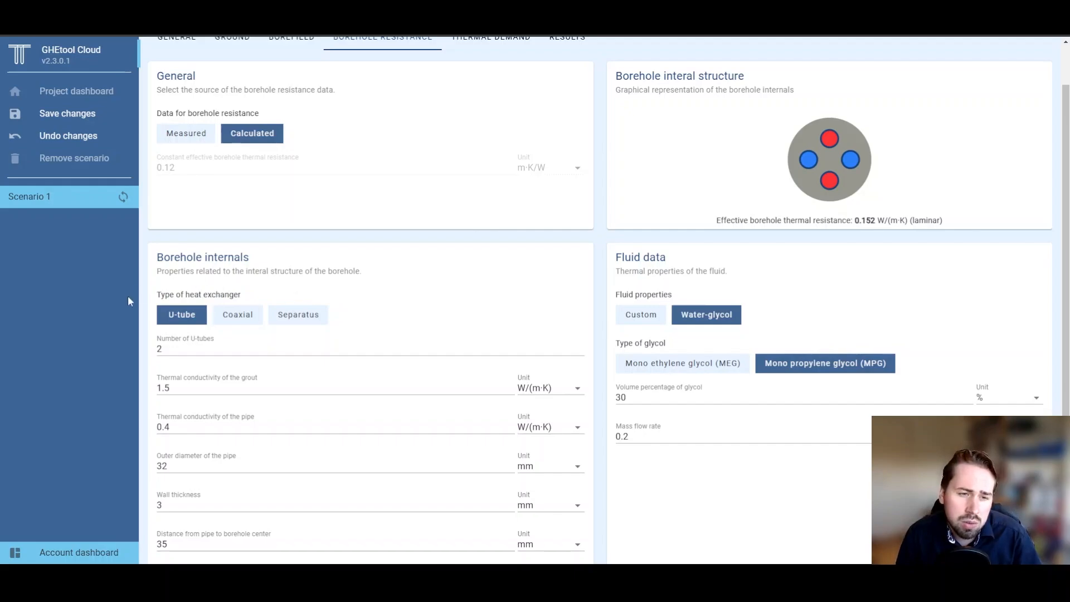
{"action": "scroll", "coordinate": [125, 302], "scroll_direction": "down", "scroll_amount": 2}
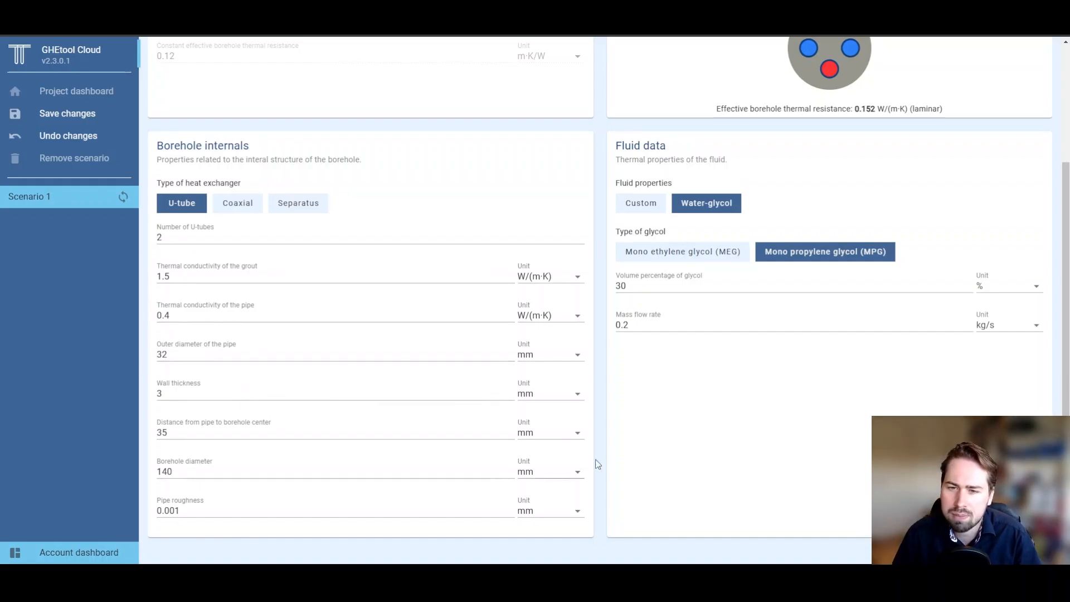
{"action": "scroll", "coordinate": [641, 453], "scroll_direction": "up", "scroll_amount": 1}
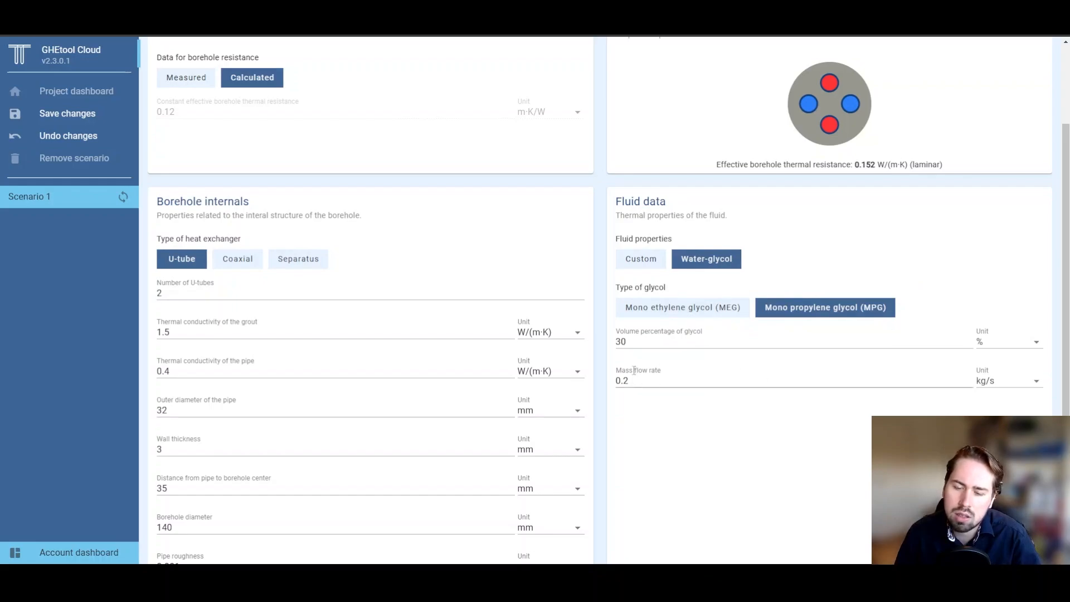
Step: Set the mass flow rate to 0.3 l/s, lowering effective resistance to 0.143 W/(m·K)
{"action": "left_click", "coordinate": [1004, 382]}
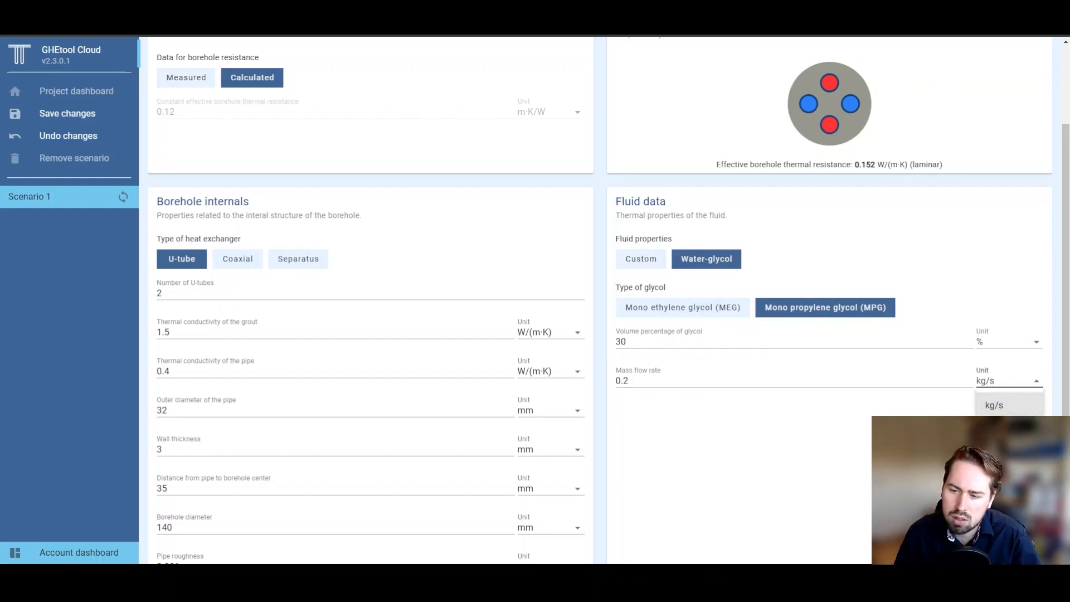
{"action": "left_click", "coordinate": [998, 428]}
{"action": "left_click", "coordinate": [625, 381]}
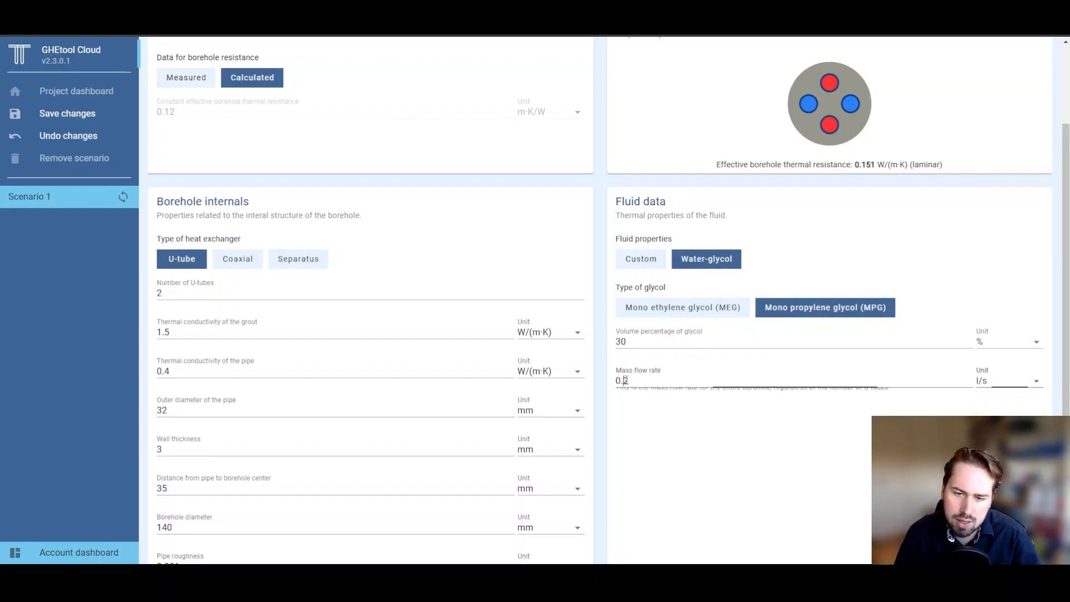
{"action": "key", "text": "BackSpace"}
{"action": "type", "text": "3"}
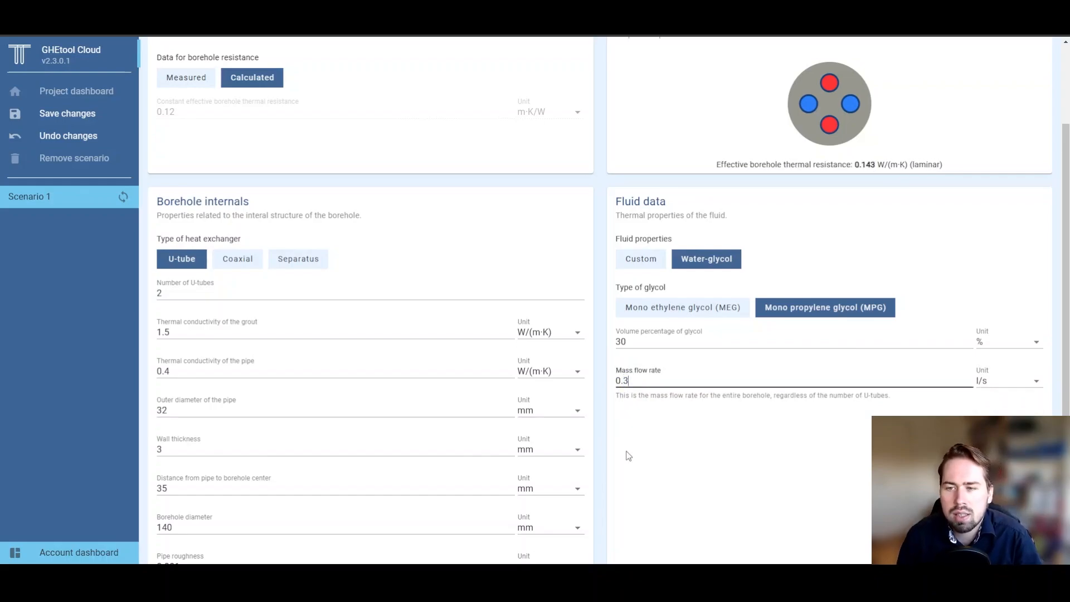
{"action": "left_click", "coordinate": [628, 456]}
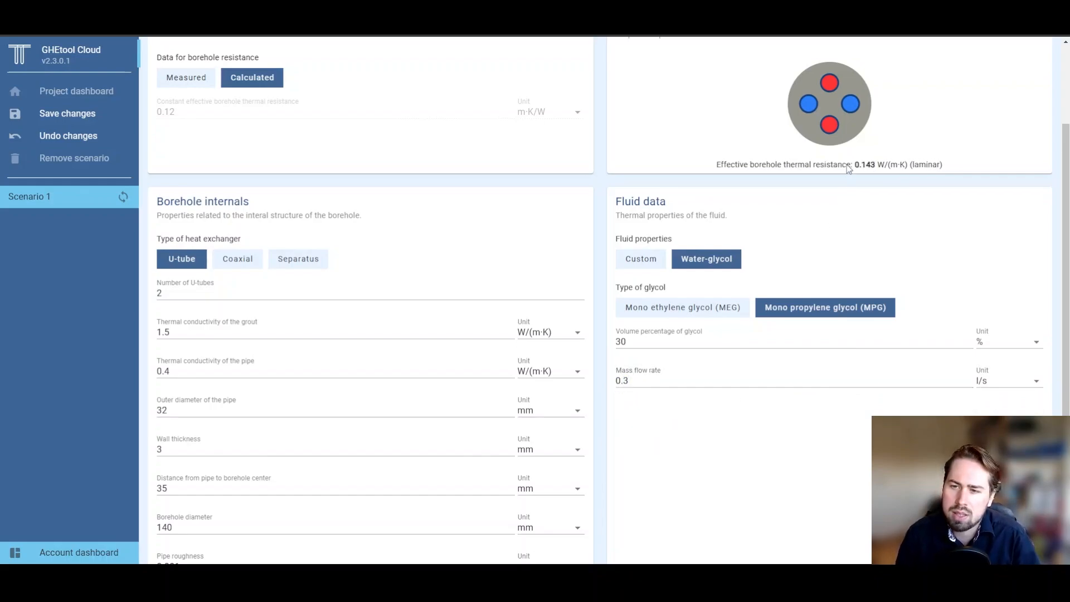
{"action": "left_click_drag", "start_coordinate": [848, 165], "coordinate": [943, 165]}
{"action": "left_click", "coordinate": [945, 164]}
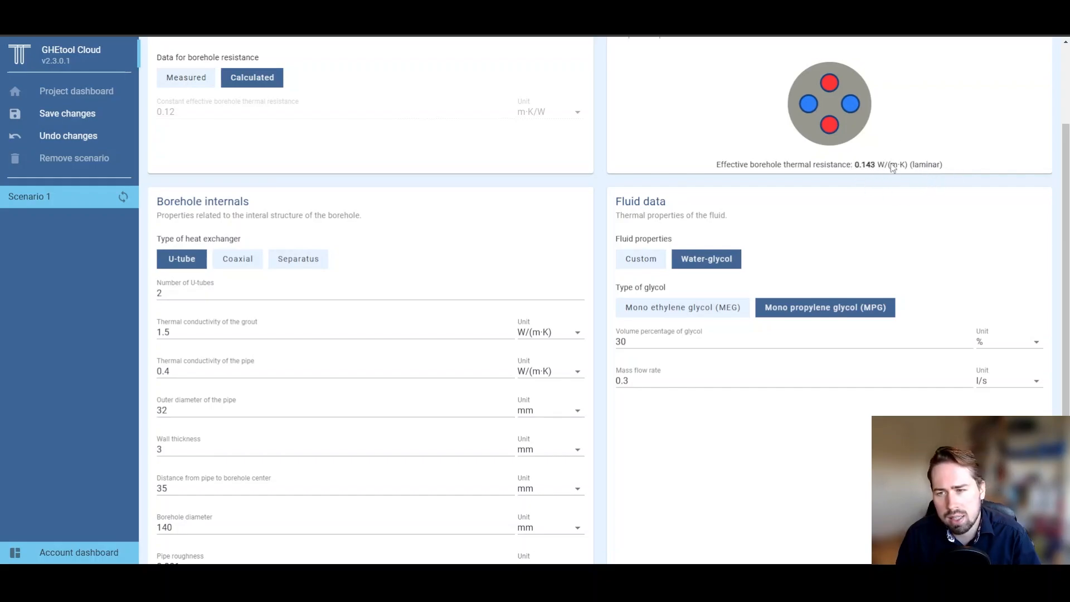
{"action": "scroll", "coordinate": [921, 360], "scroll_direction": "down", "scroll_amount": 1}
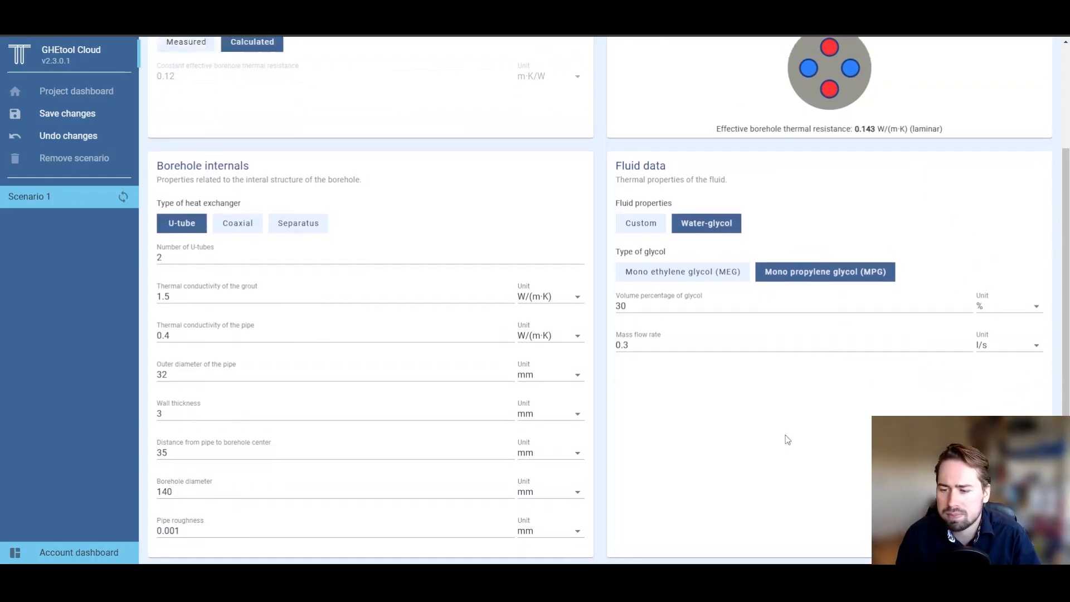
{"action": "scroll", "coordinate": [787, 439], "scroll_direction": "up", "scroll_amount": 4}
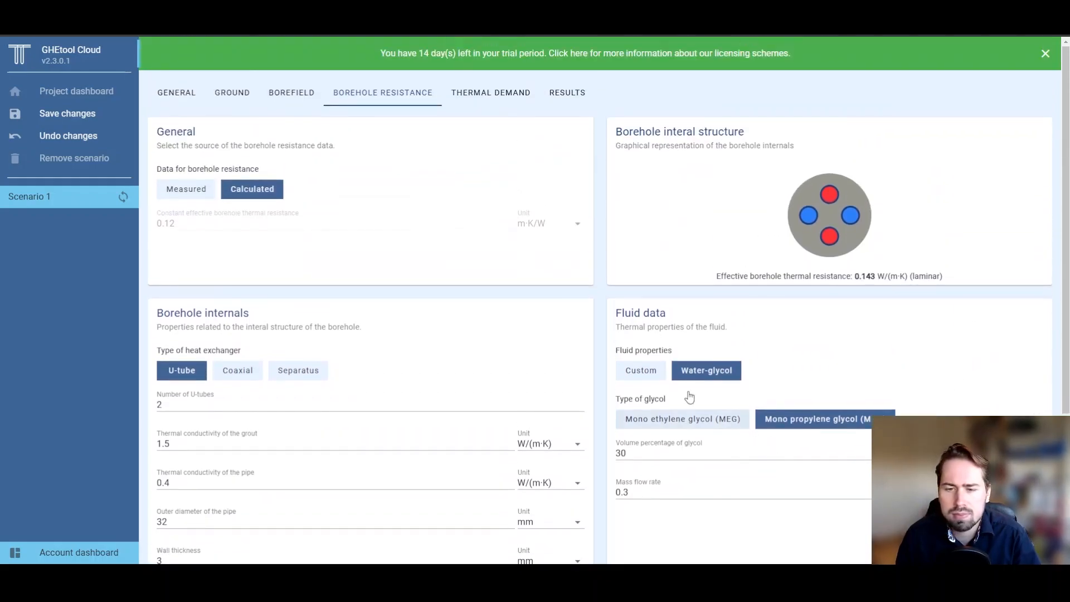
{"action": "left_click", "coordinate": [517, 106]}
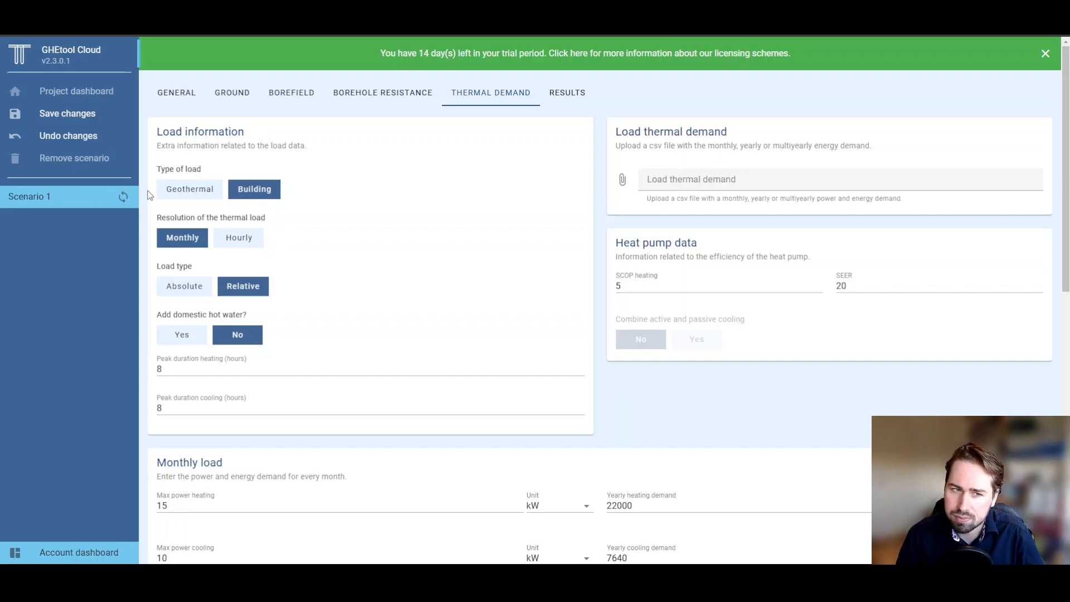
Step: Try the Geothermal load type, keep Building, and set the load resolution to Hourly
{"action": "left_click", "coordinate": [204, 191]}
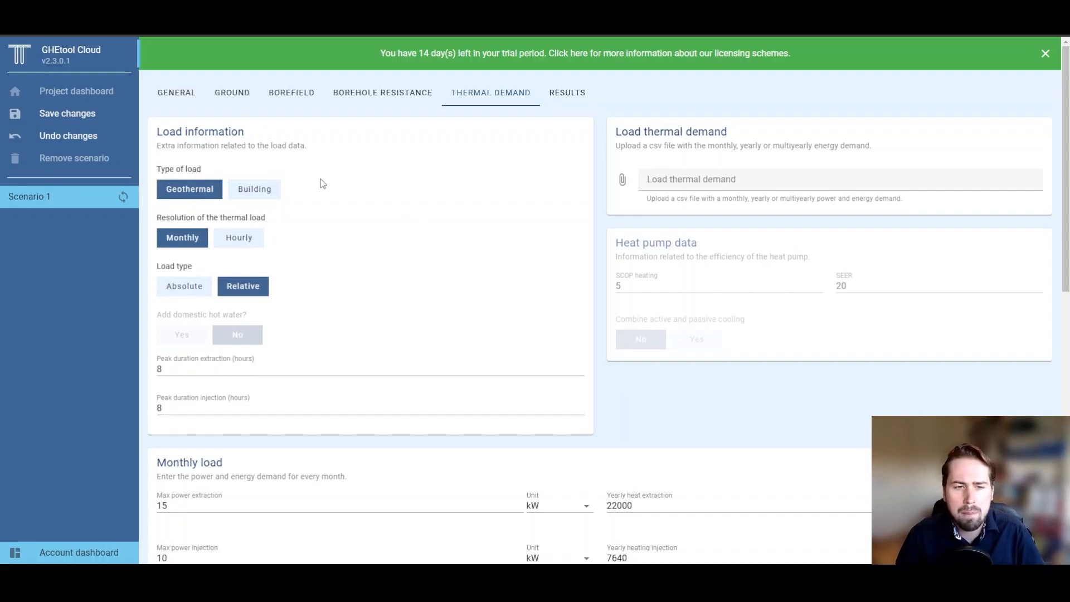
{"action": "left_click", "coordinate": [255, 189]}
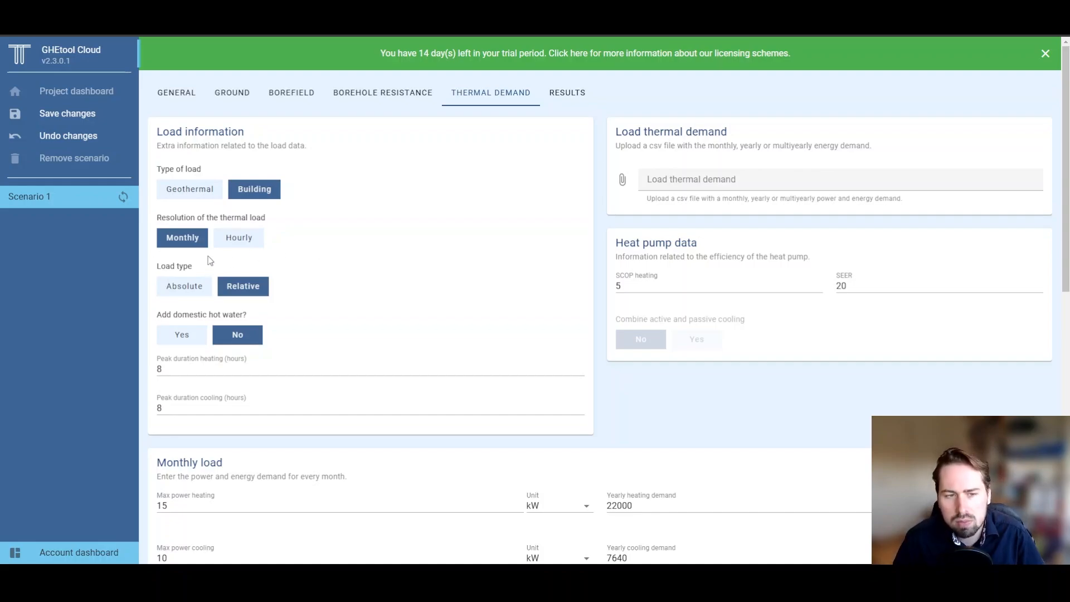
{"action": "left_click", "coordinate": [229, 243]}
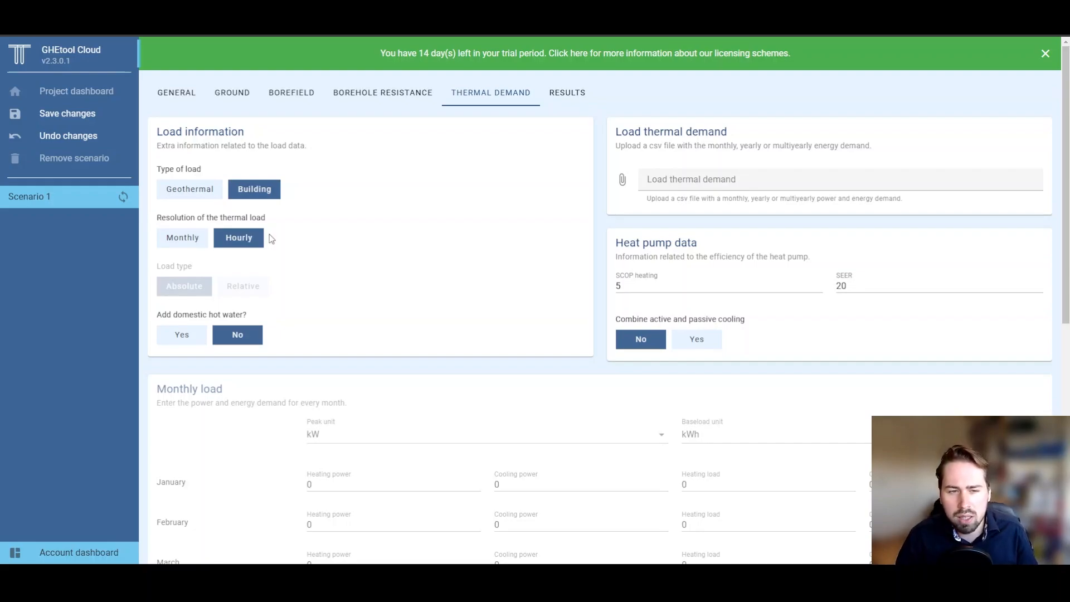
{"action": "left_click", "coordinate": [206, 236]}
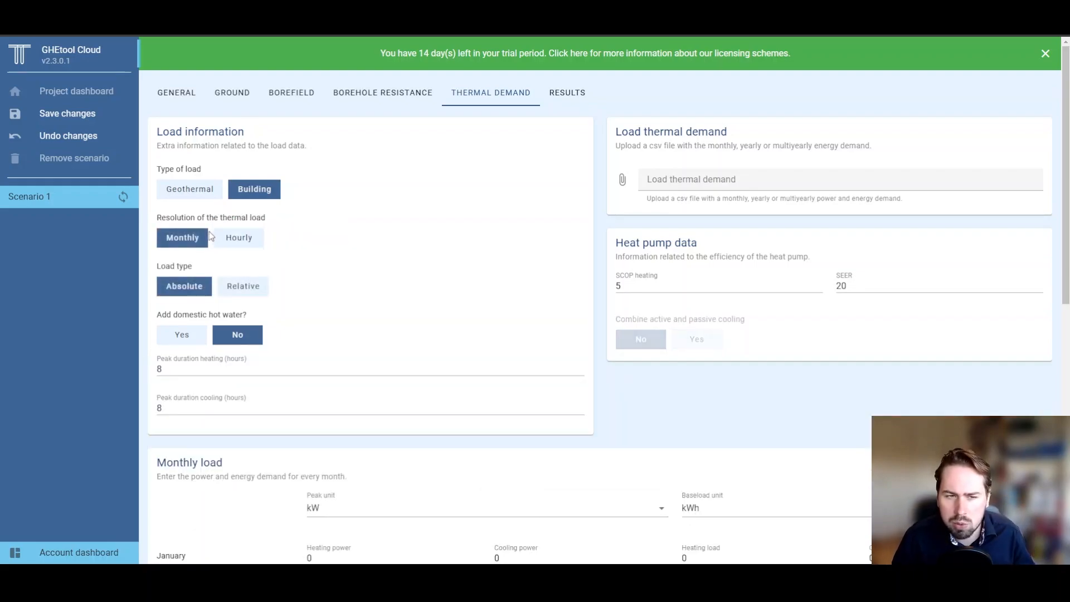
{"action": "scroll", "coordinate": [399, 295], "scroll_direction": "down", "scroll_amount": 1}
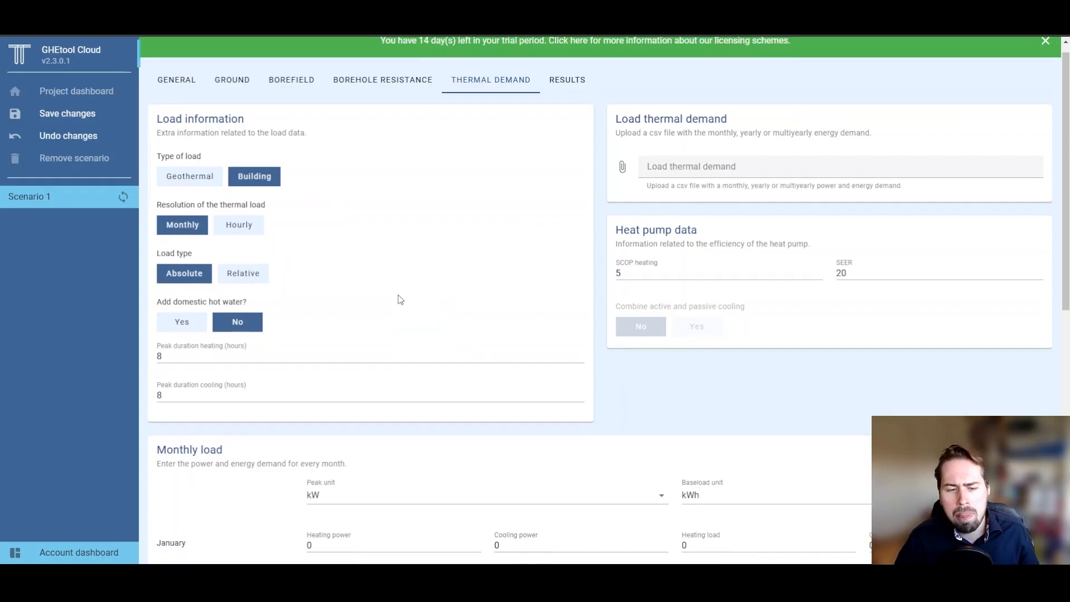
{"action": "scroll", "coordinate": [400, 300], "scroll_direction": "down", "scroll_amount": 1}
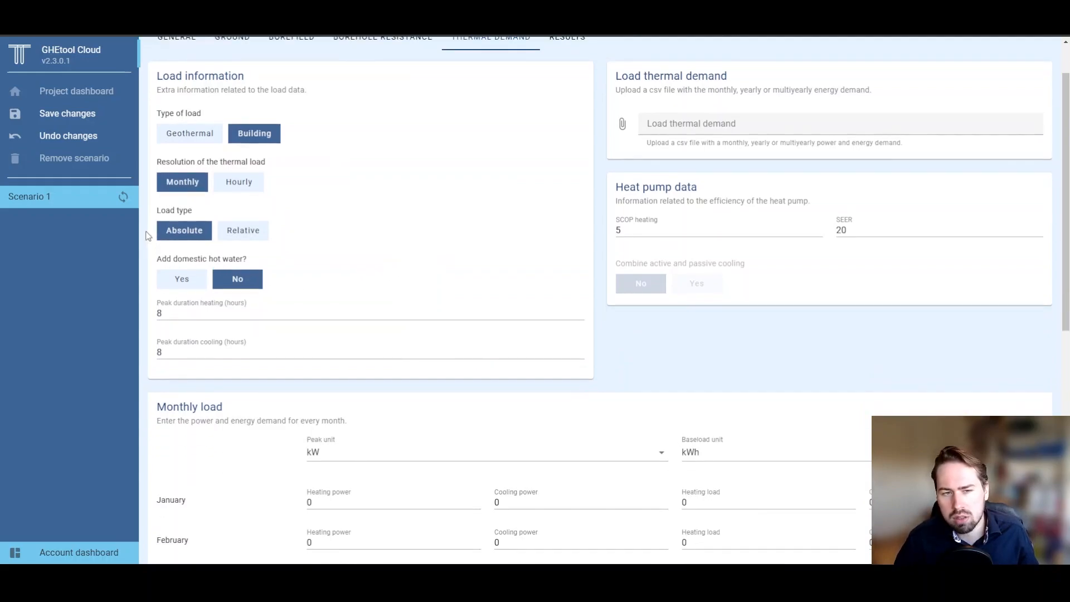
{"action": "scroll", "coordinate": [148, 235], "scroll_direction": "down", "scroll_amount": 2}
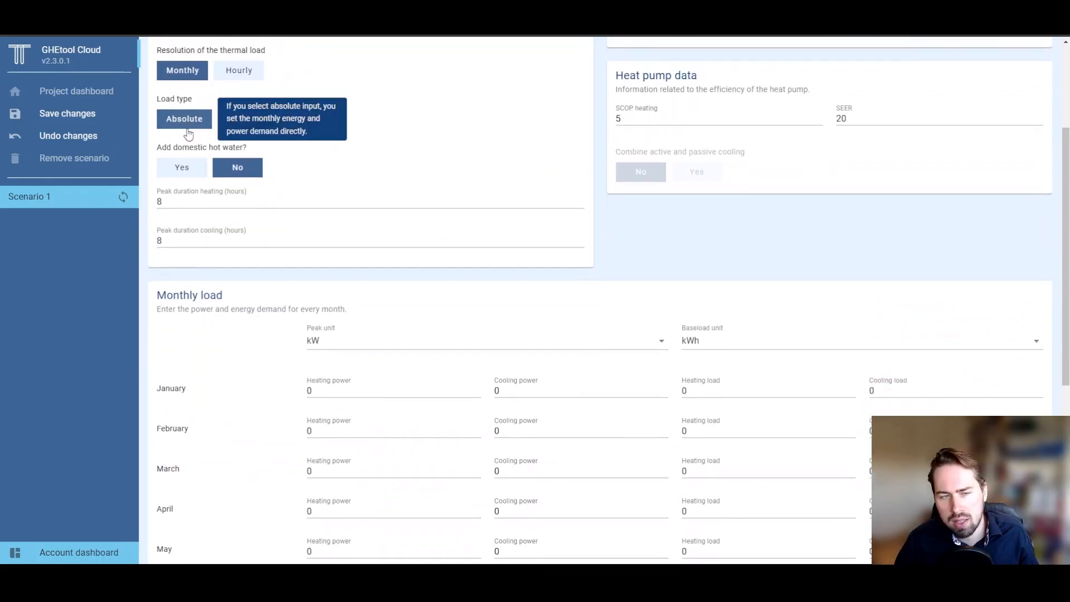
{"action": "scroll", "coordinate": [276, 363], "scroll_direction": "down", "scroll_amount": 1}
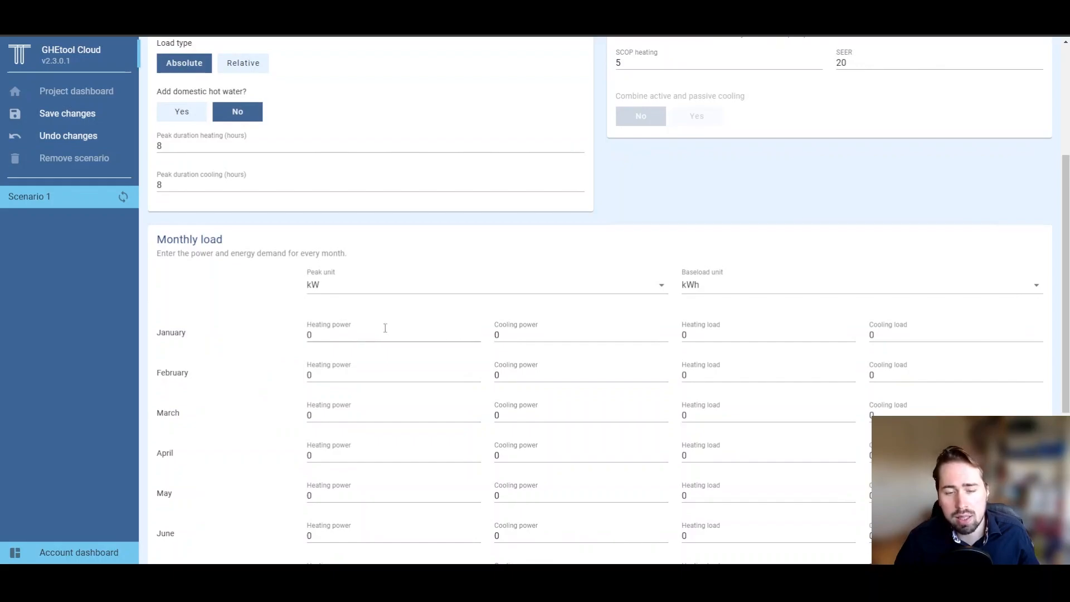
{"action": "left_click", "coordinate": [389, 287]}
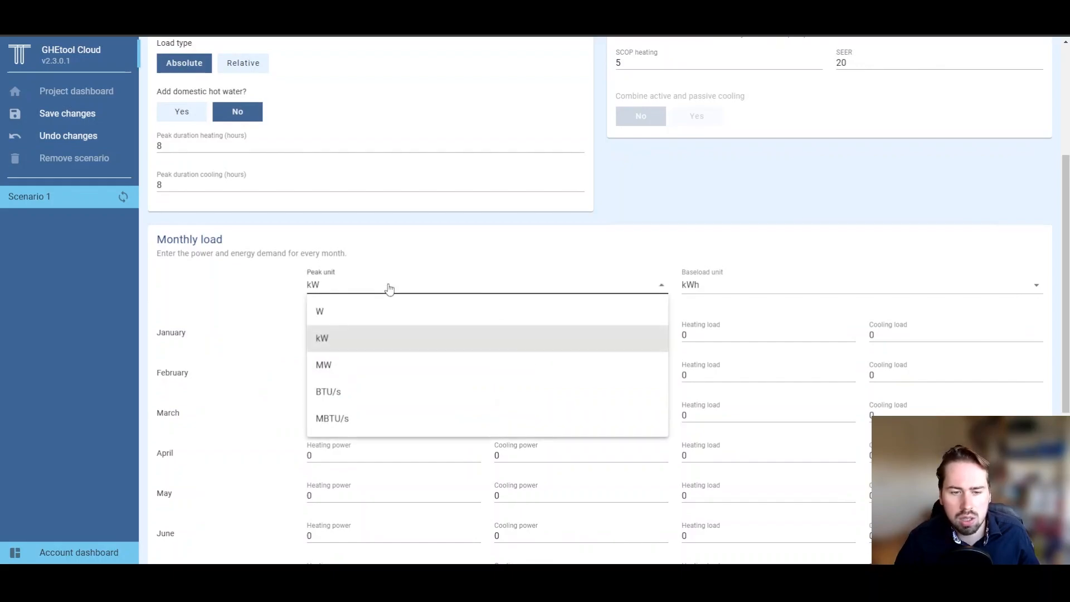
{"action": "left_click", "coordinate": [388, 287]}
{"action": "left_click", "coordinate": [707, 294]}
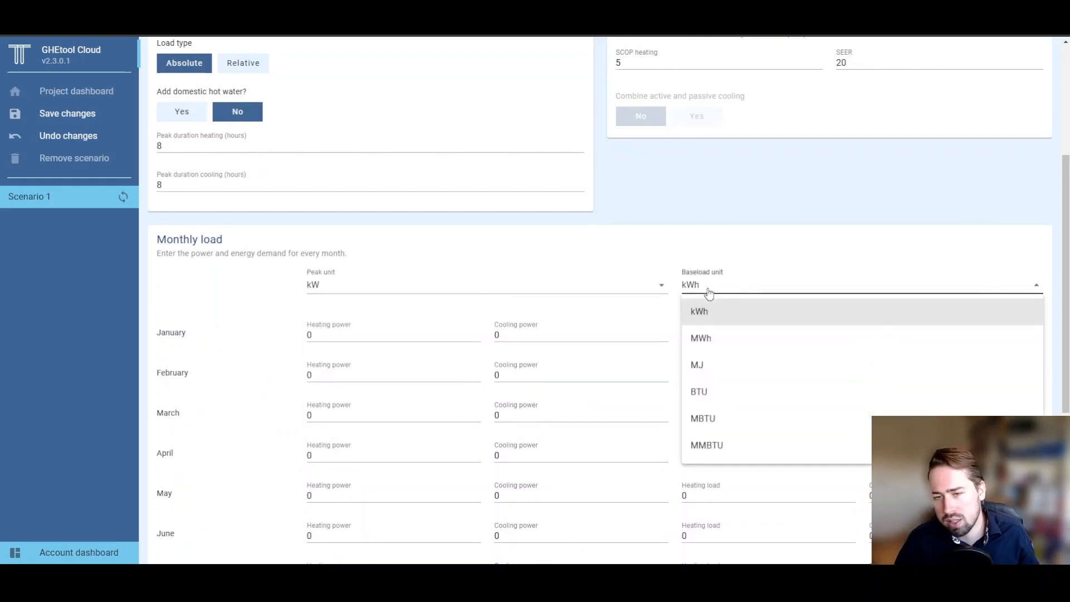
{"action": "left_click", "coordinate": [673, 303]}
{"action": "scroll", "coordinate": [757, 423], "scroll_direction": "down", "scroll_amount": 1}
{"action": "scroll", "coordinate": [757, 425], "scroll_direction": "up", "scroll_amount": 2}
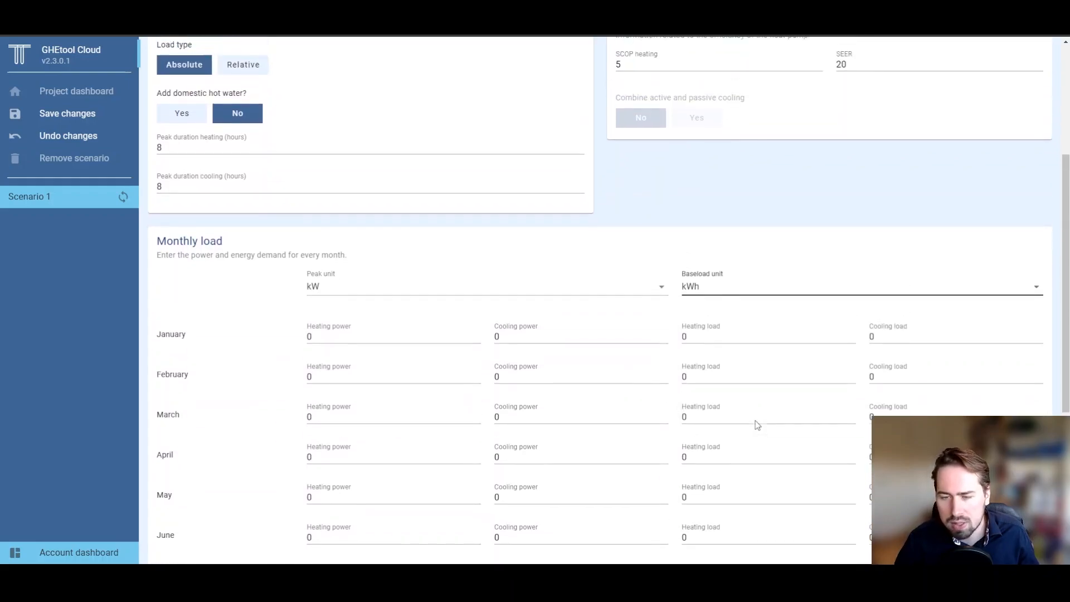
{"action": "scroll", "coordinate": [757, 425], "scroll_direction": "up", "scroll_amount": 2}
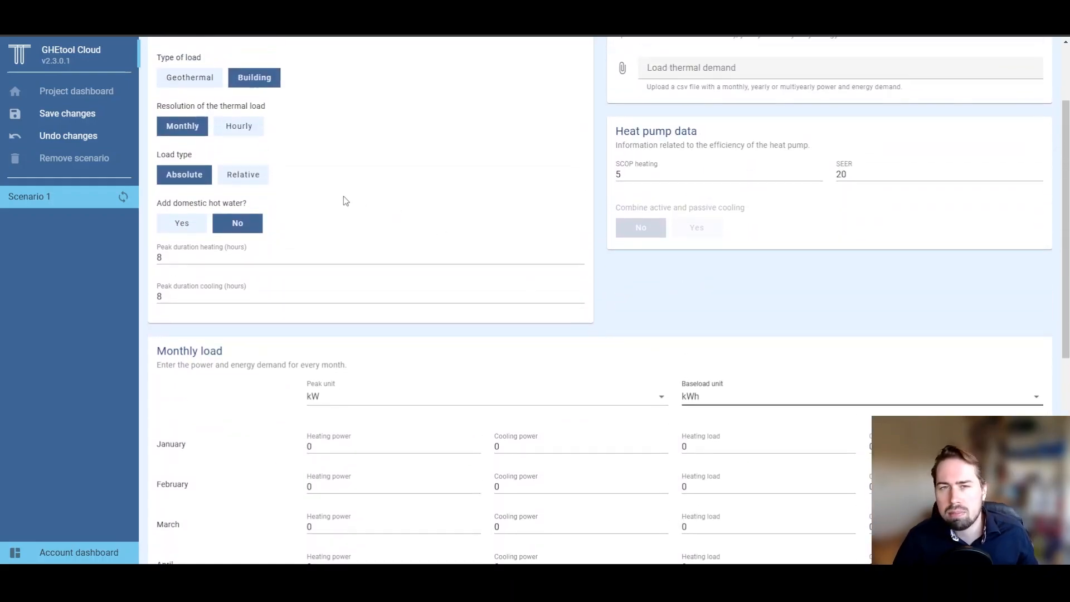
Step: Switch the load to Relative with 15/10 kW peaks and review the monthly percentages
{"action": "left_click", "coordinate": [258, 182]}
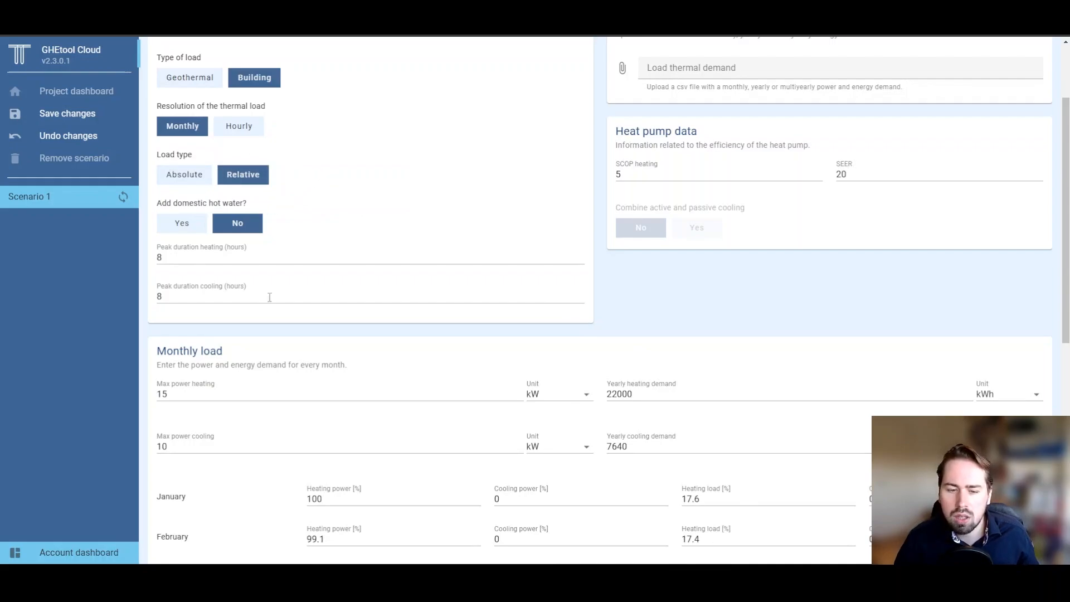
{"action": "scroll", "coordinate": [358, 384], "scroll_direction": "down", "scroll_amount": 4}
{"action": "scroll", "coordinate": [381, 279], "scroll_direction": "down", "scroll_amount": 2}
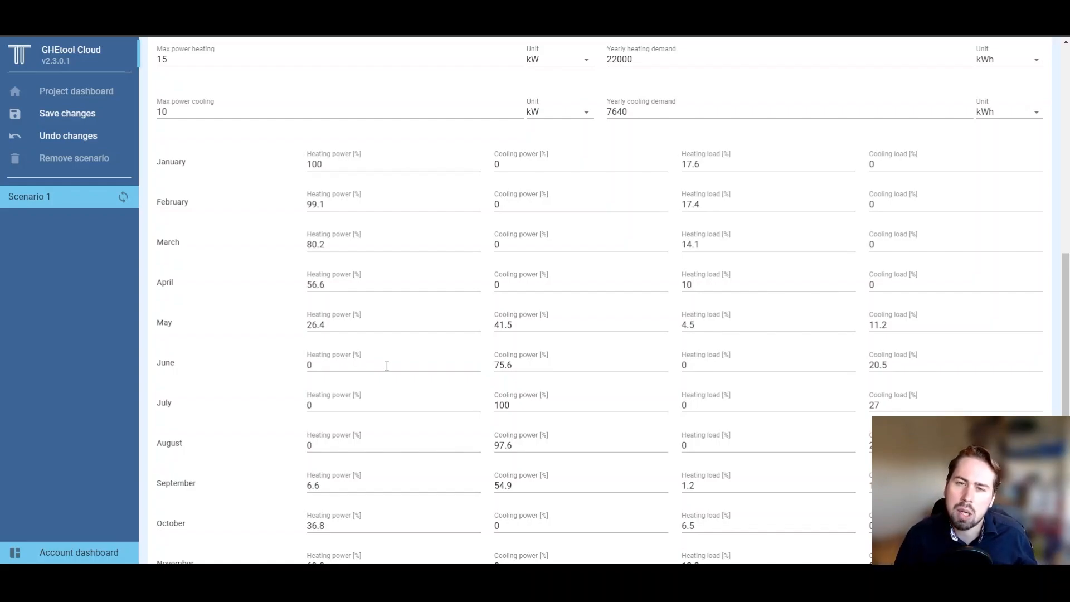
{"action": "scroll", "coordinate": [387, 365], "scroll_direction": "up", "scroll_amount": 2}
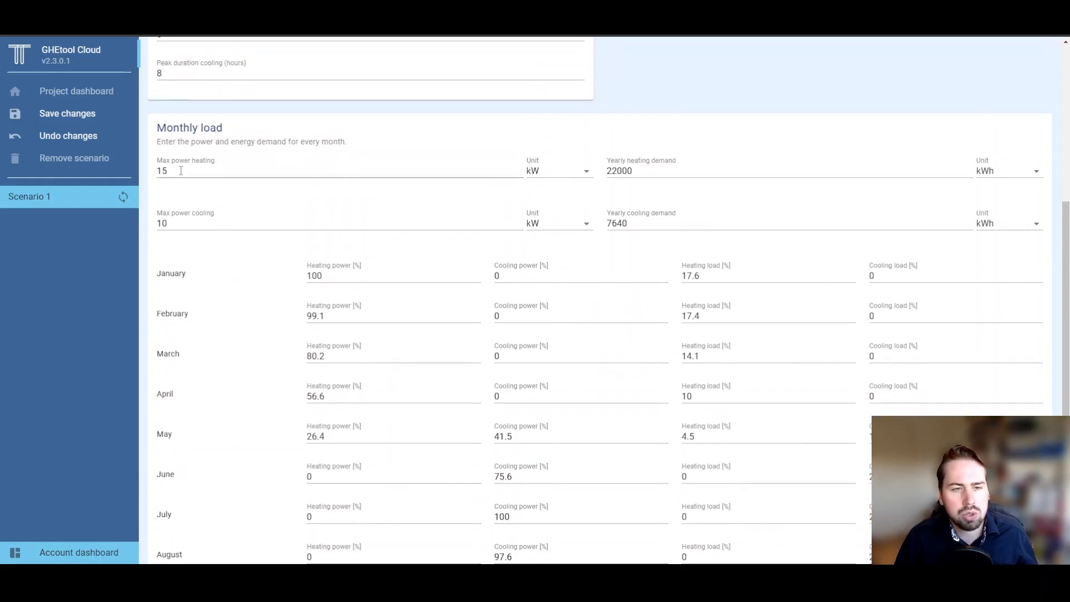
{"action": "left_click_drag", "start_coordinate": [176, 171], "coordinate": [164, 171]}
{"action": "left_click", "coordinate": [183, 192]}
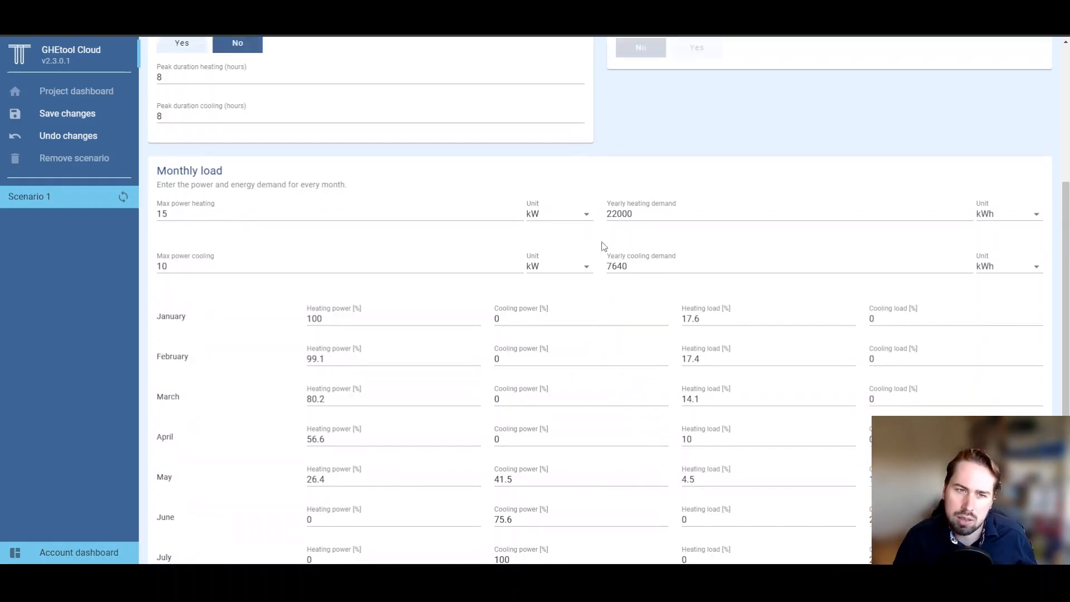
{"action": "scroll", "coordinate": [603, 245], "scroll_direction": "up", "scroll_amount": 4}
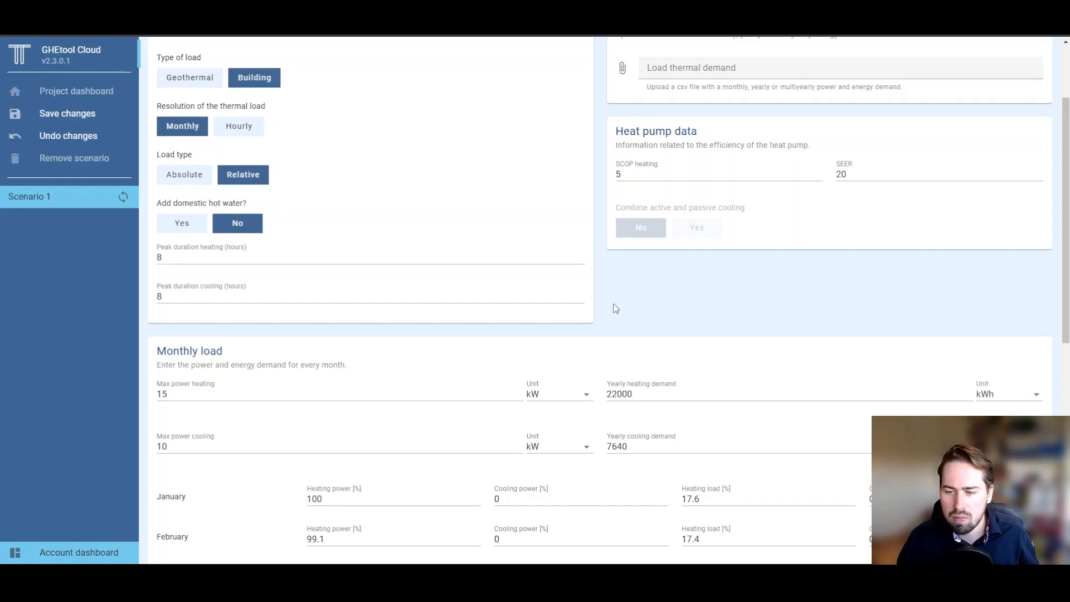
Step: Add domestic hot water at 800 kWh/year and review the results: 5.61 °C min, 15.26 °C max
{"action": "left_click", "coordinate": [182, 223]}
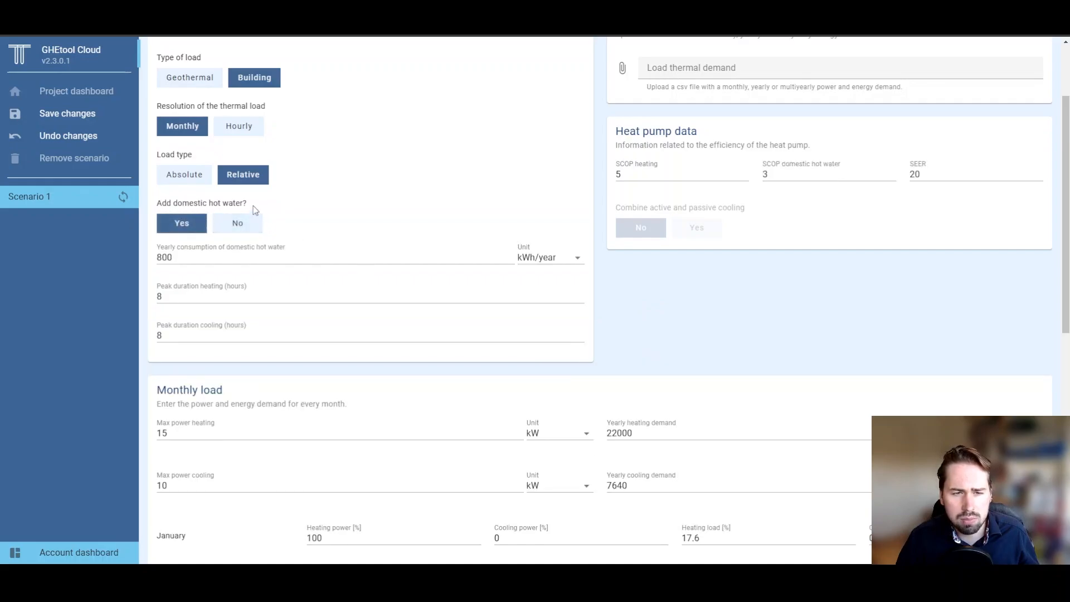
{"action": "left_click_drag", "start_coordinate": [168, 257], "coordinate": [153, 262]}
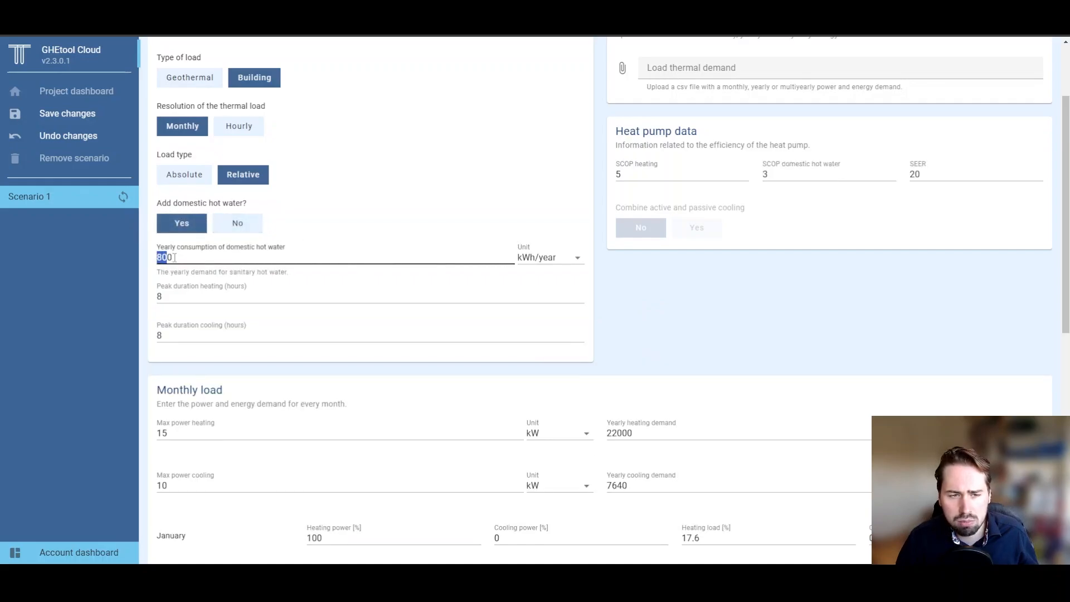
{"action": "left_click", "coordinate": [174, 258]}
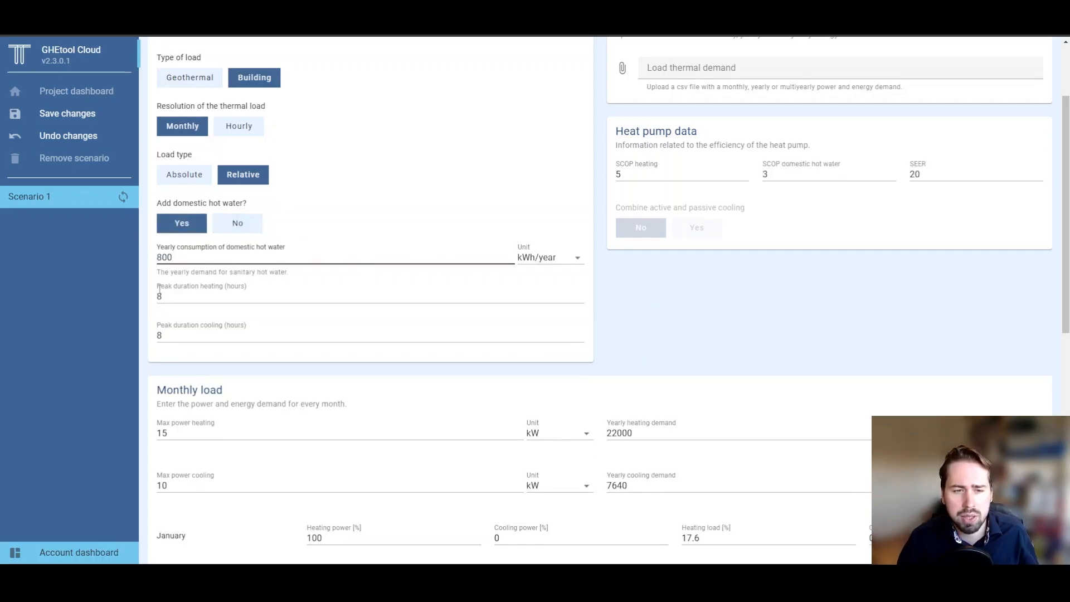
{"action": "left_click", "coordinate": [606, 317]}
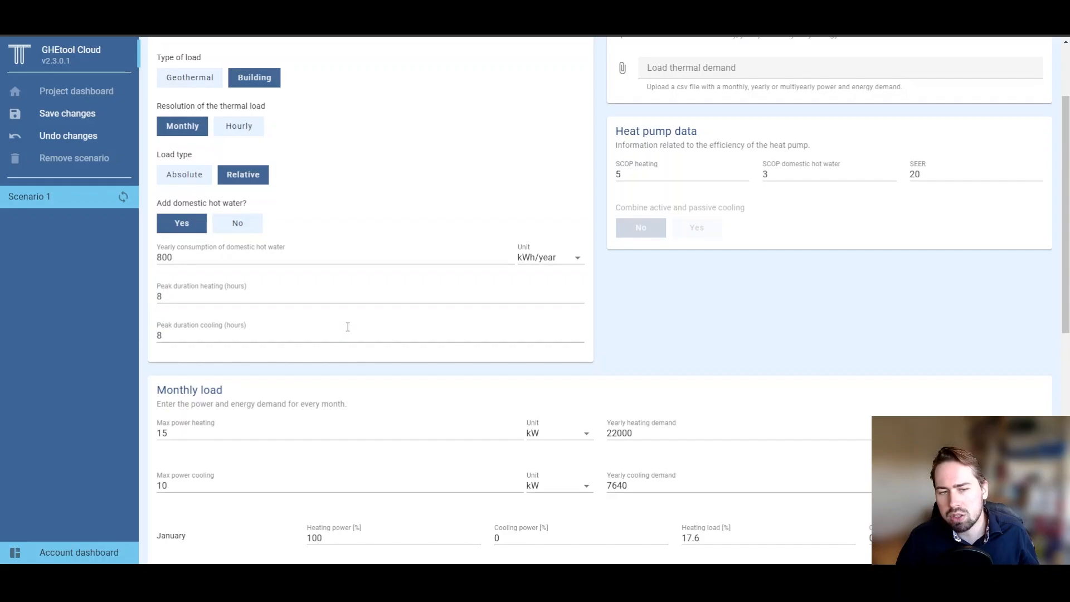
{"action": "left_click", "coordinate": [526, 295]}
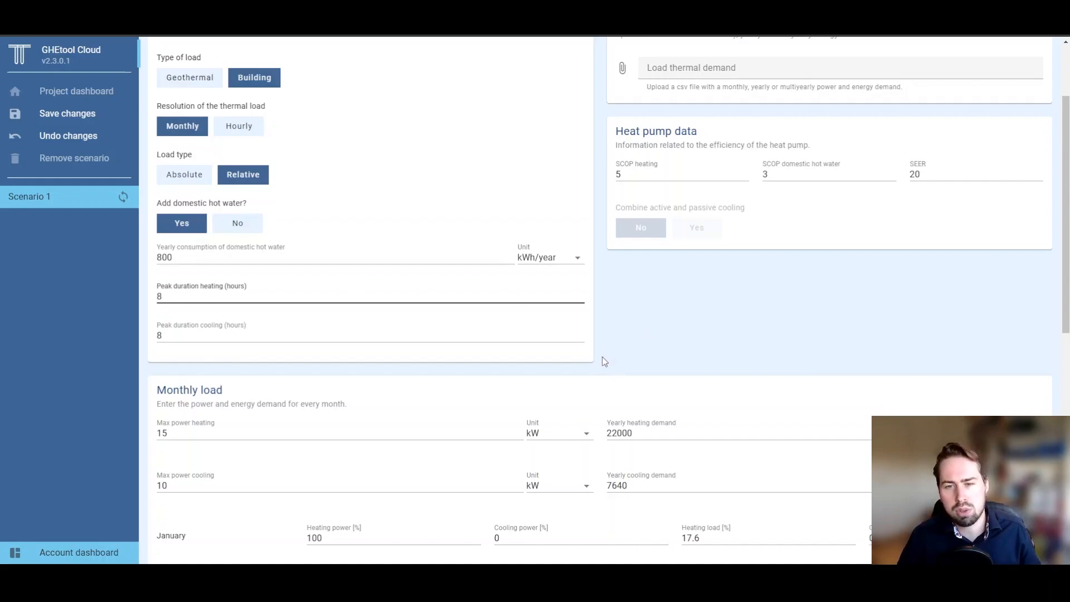
{"action": "scroll", "coordinate": [604, 362], "scroll_direction": "down", "scroll_amount": 9}
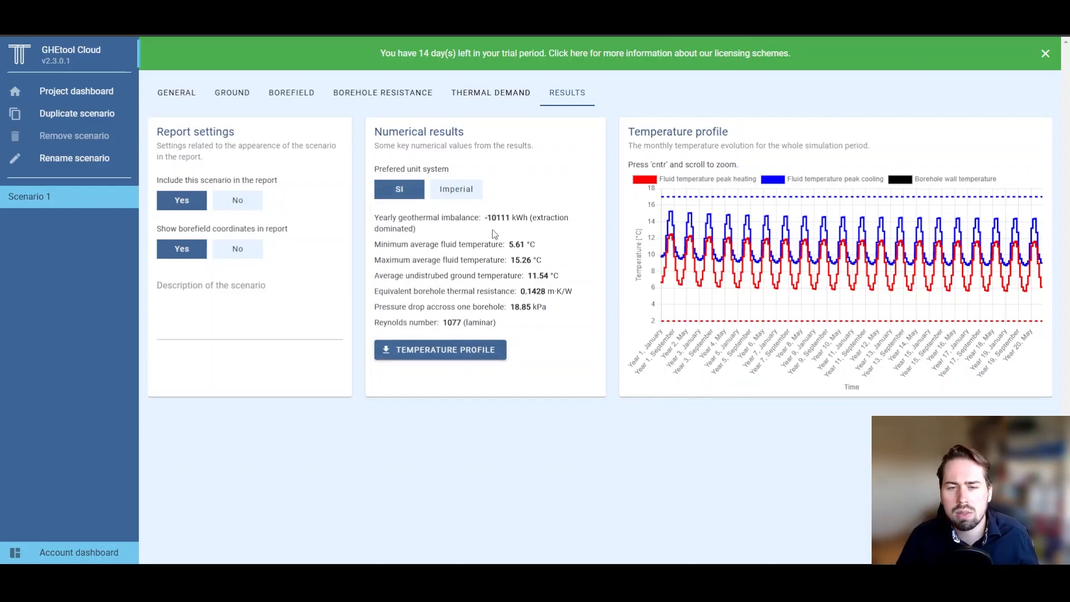
{"action": "left_click_drag", "start_coordinate": [493, 233], "coordinate": [374, 223]}
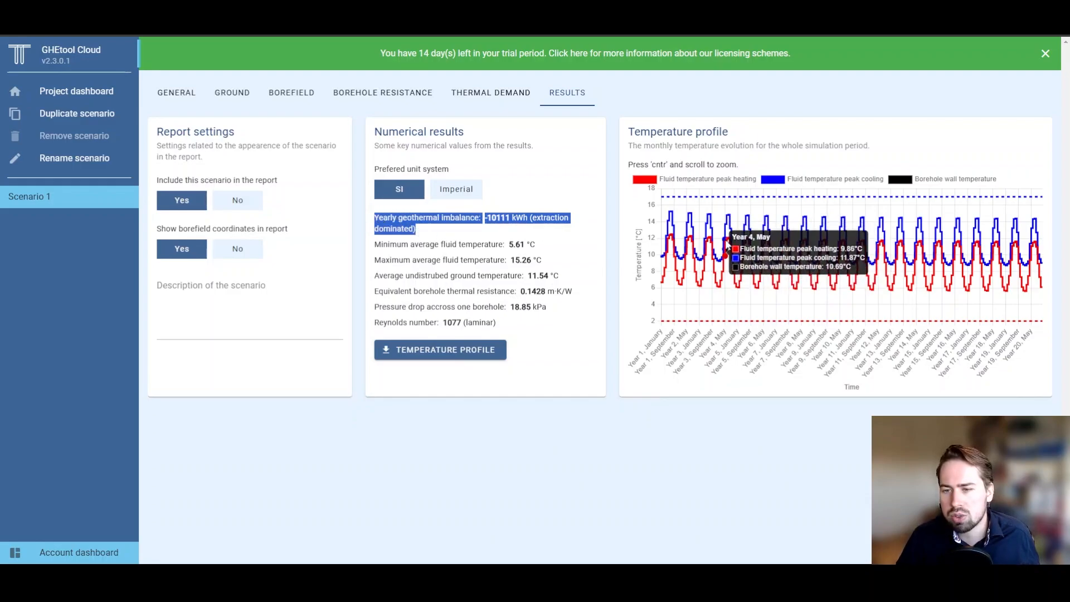
{"action": "left_click", "coordinate": [598, 283]}
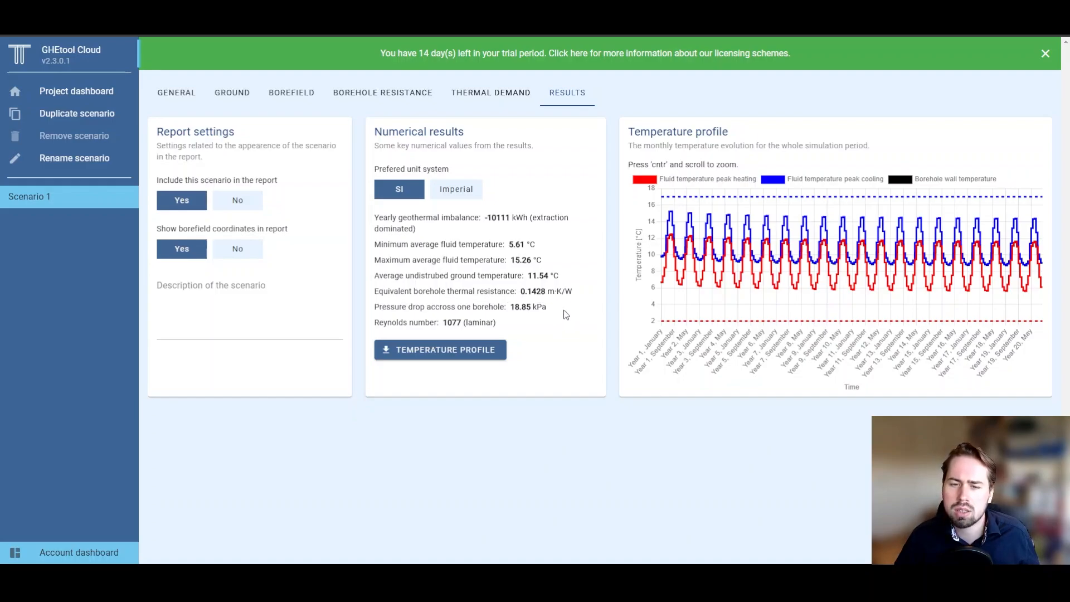
{"action": "left_click_drag", "start_coordinate": [556, 309], "coordinate": [361, 303]}
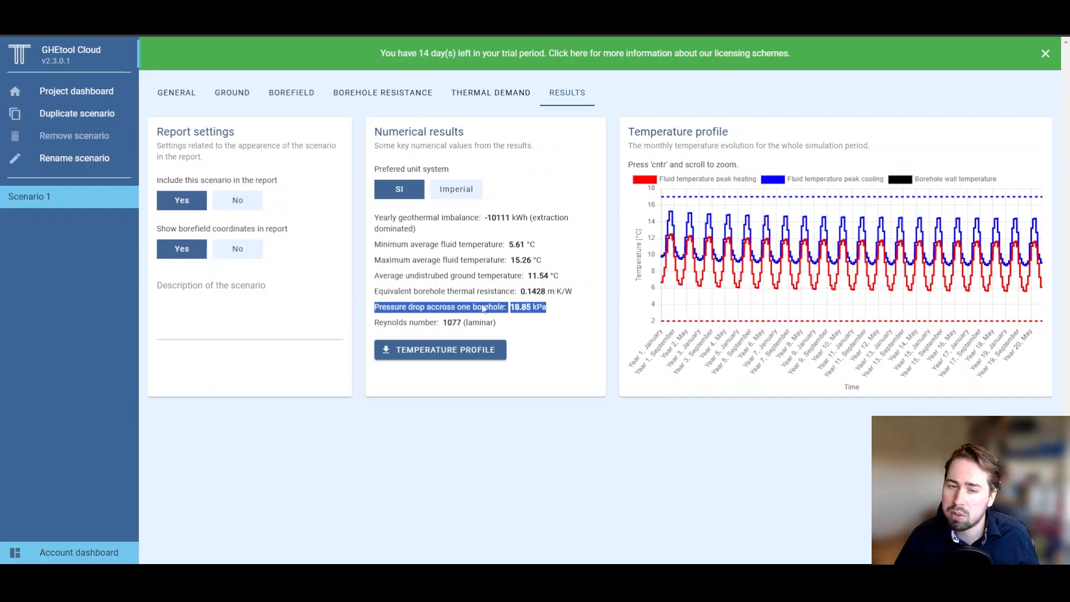
{"action": "left_click", "coordinate": [582, 317]}
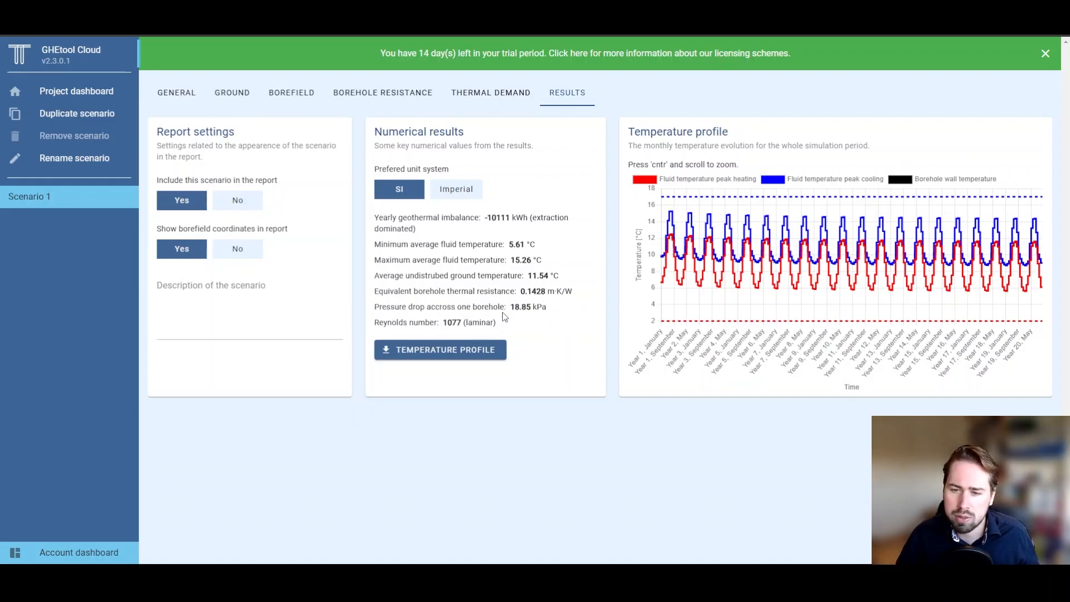
{"action": "left_click", "coordinate": [256, 284]}
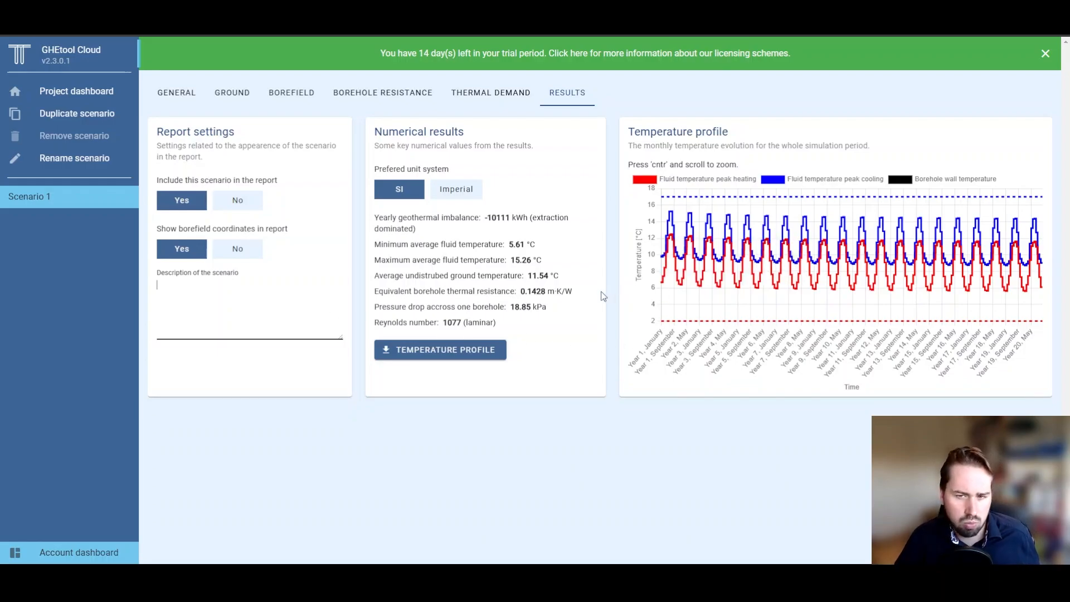
Step: Enter 'The borefield is oversized!' as Scenario 1's report description and save it
{"action": "left_click", "coordinate": [287, 297]}
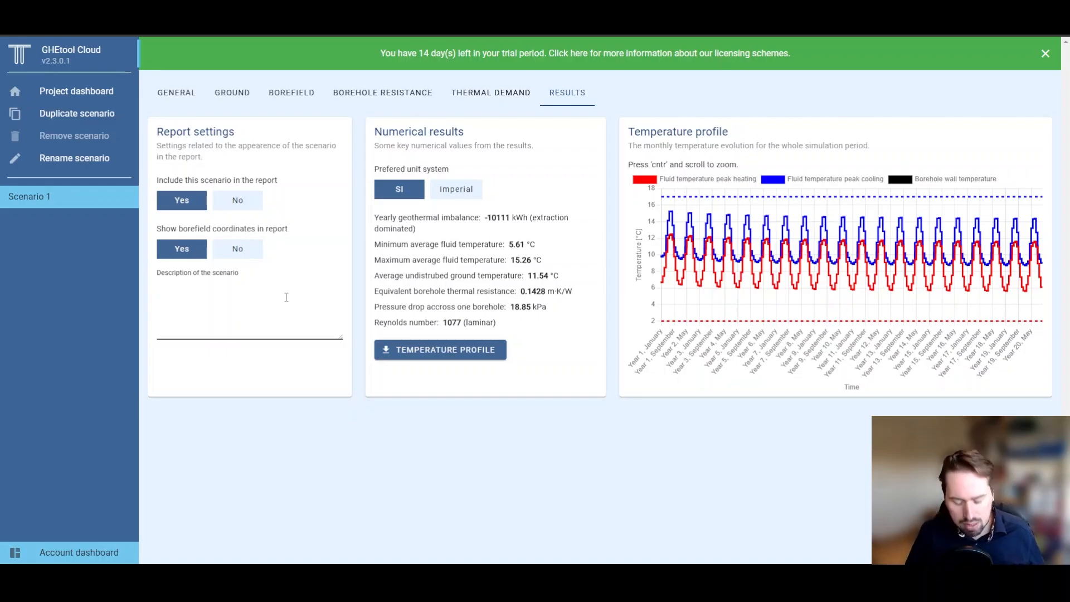
{"action": "type", "text": "The"}
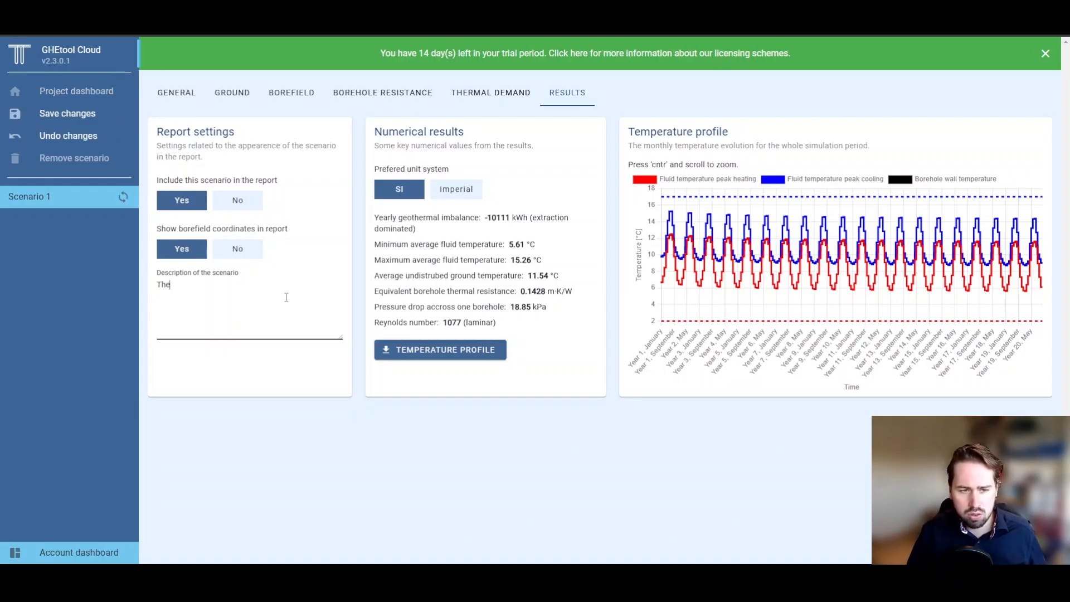
{"action": "type", "text": " borefield is ov"}
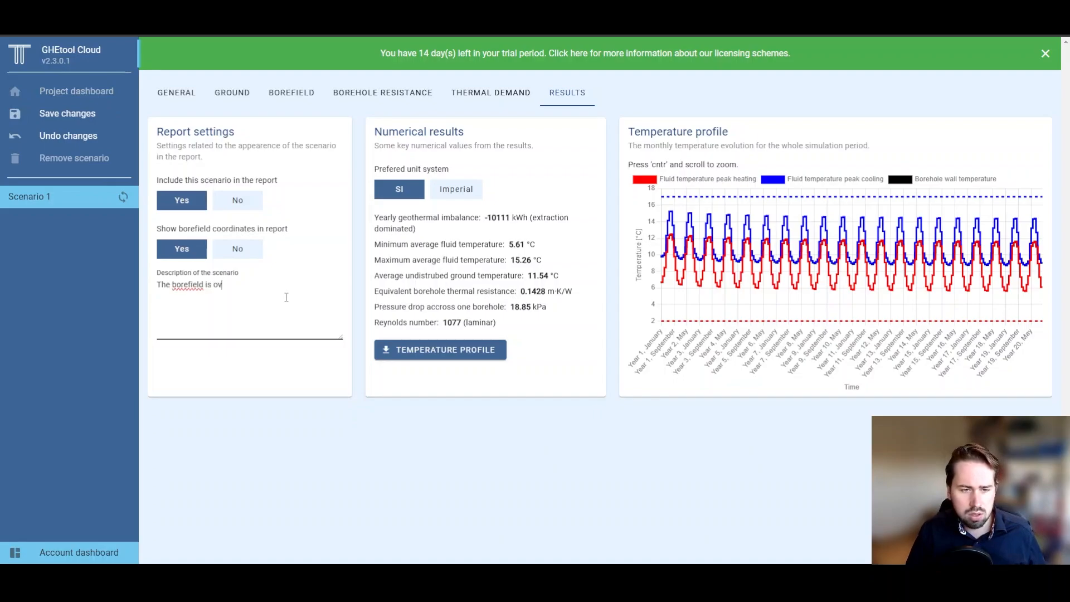
{"action": "type", "text": "erzized"}
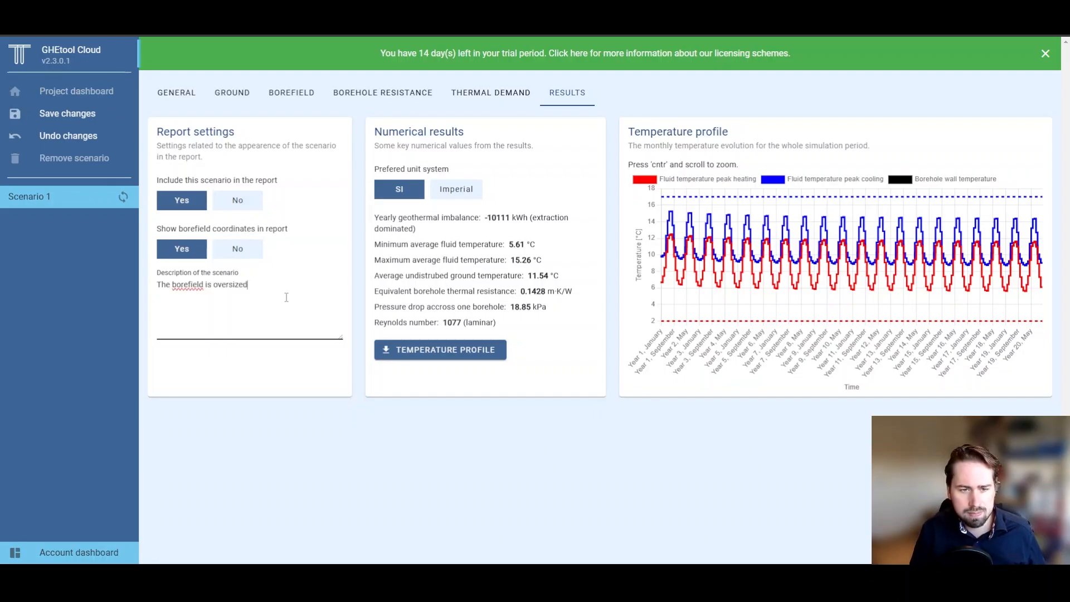
{"action": "type", "text": "!"}
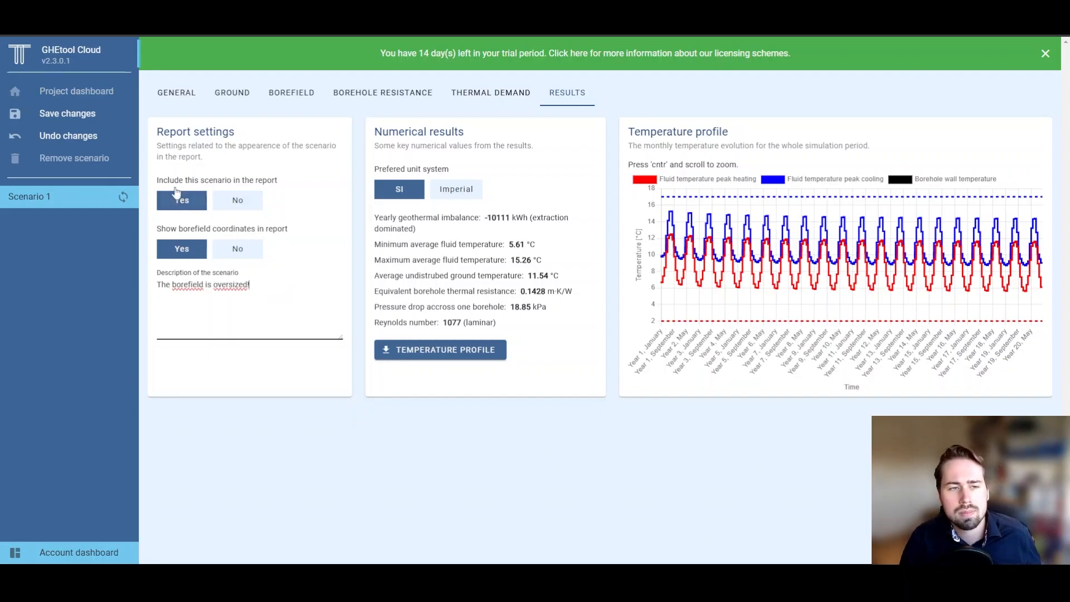
{"action": "left_click", "coordinate": [101, 118]}
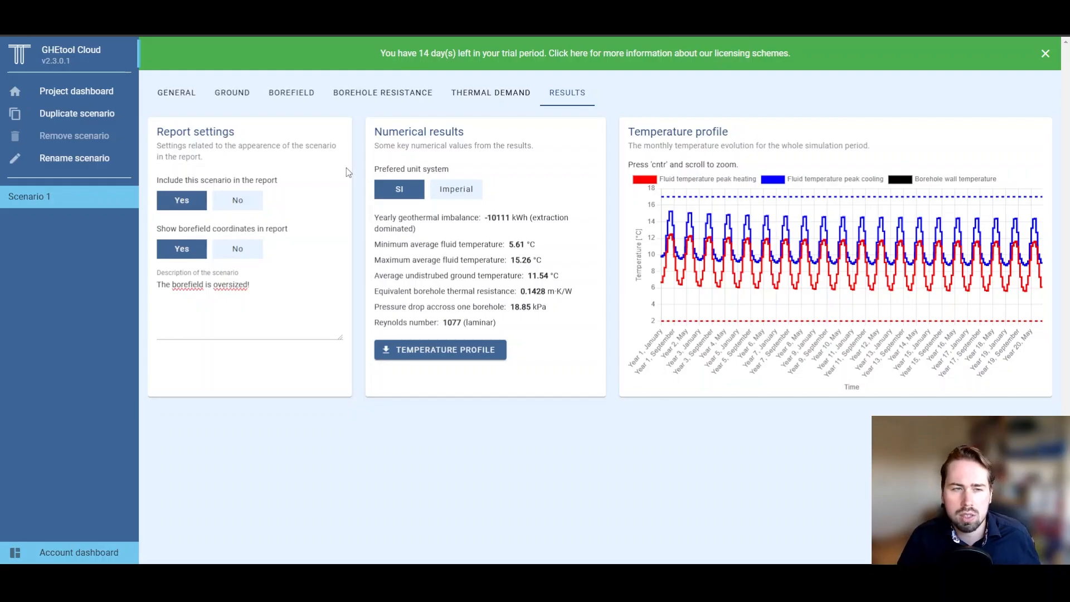
Step: Duplicate Scenario 1 and rename the copy to 'Smaller borefield'
{"action": "left_click", "coordinate": [107, 119]}
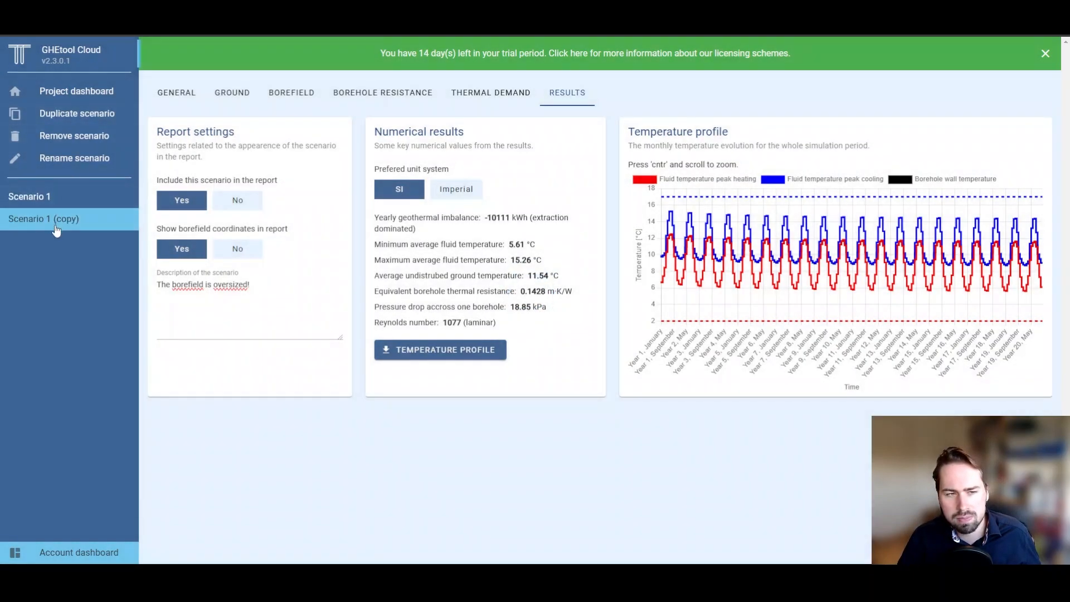
{"action": "left_click", "coordinate": [58, 219]}
{"action": "left_click", "coordinate": [74, 158]}
{"action": "left_click_drag", "start_coordinate": [503, 298], "coordinate": [437, 299]}
{"action": "type", "text": "alle"}
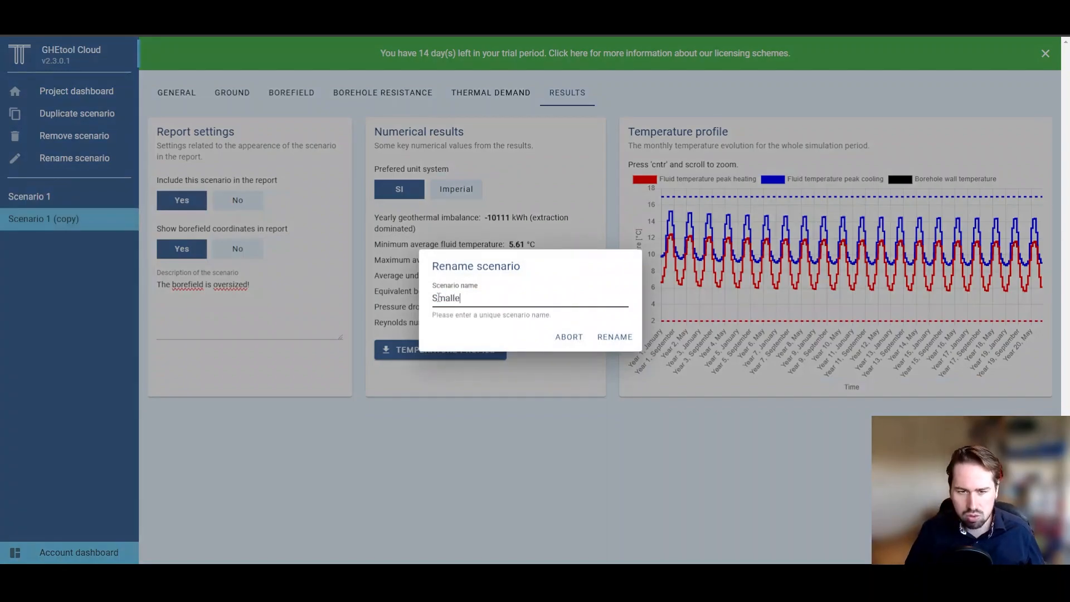
{"action": "type", "text": "r borefield"}
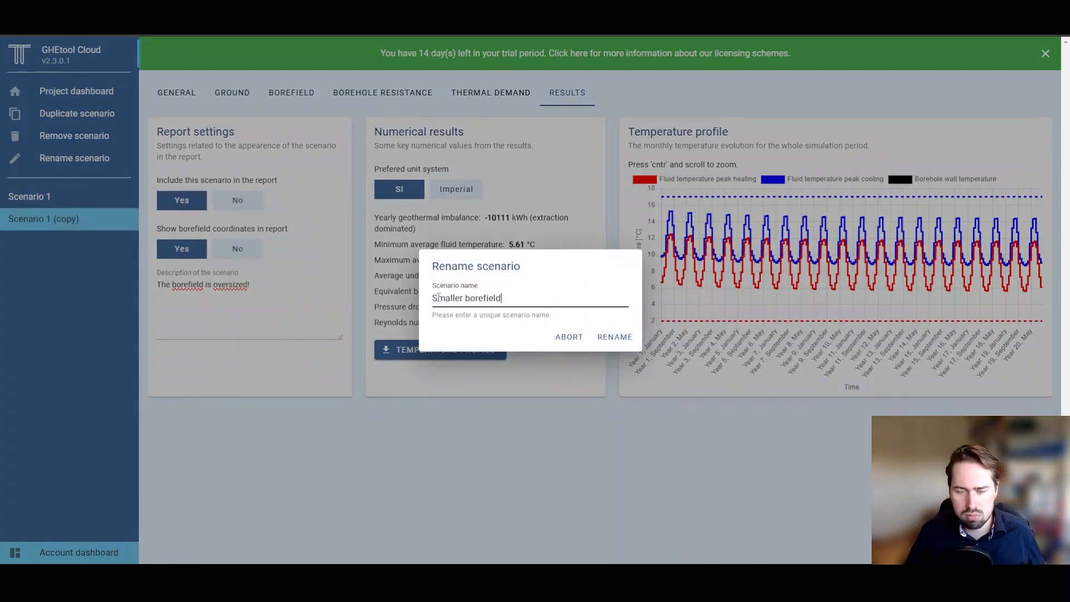
{"action": "left_click", "coordinate": [624, 337]}
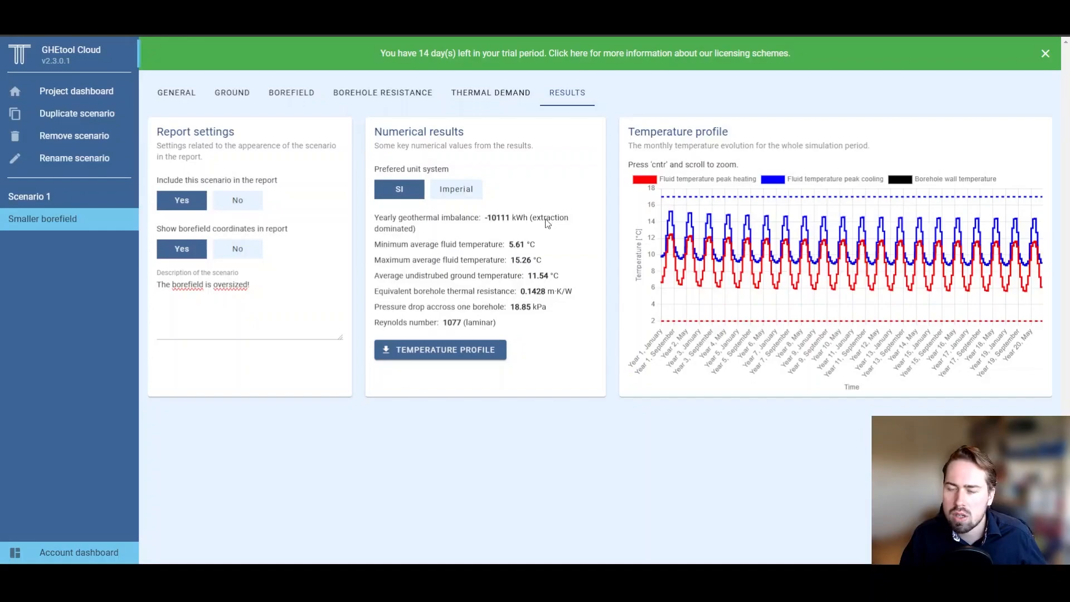
Step: Change width-direction boreholes from 4 to 3 and recalculate, giving 3.82 °C minimum fluid temperature
{"action": "left_click", "coordinate": [295, 92]}
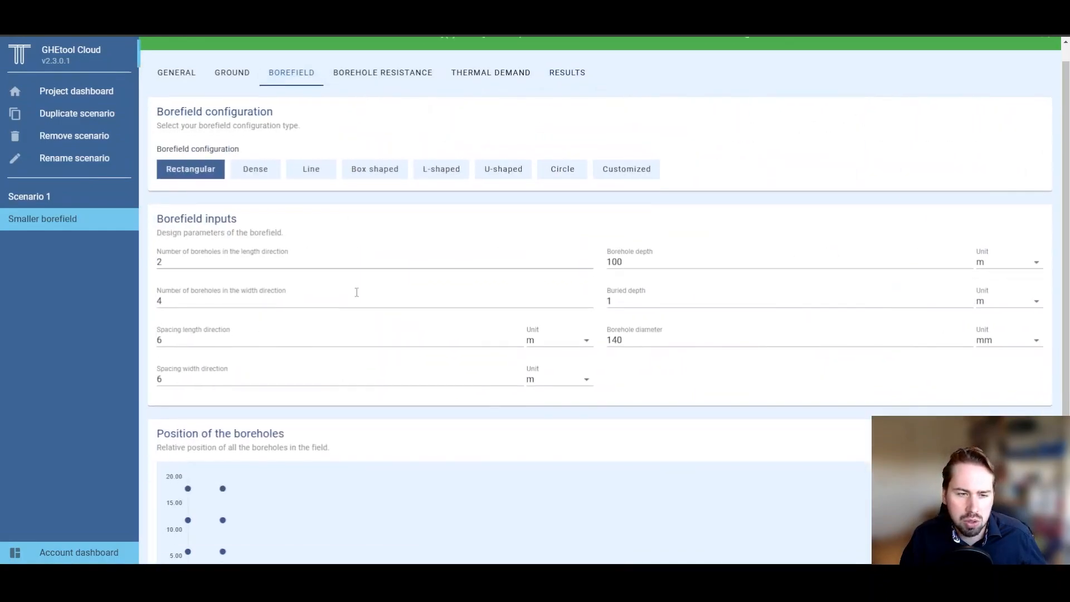
{"action": "scroll", "coordinate": [334, 334], "scroll_direction": "down", "scroll_amount": 2}
{"action": "scroll", "coordinate": [310, 370], "scroll_direction": "down", "scroll_amount": 1}
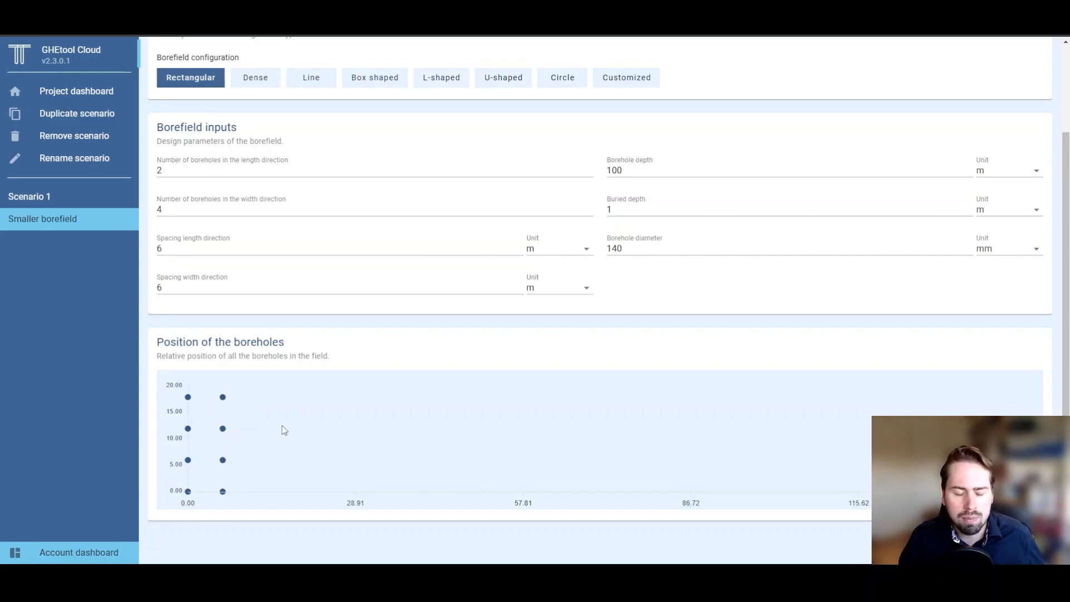
{"action": "left_click_drag", "start_coordinate": [169, 211], "coordinate": [116, 209]}
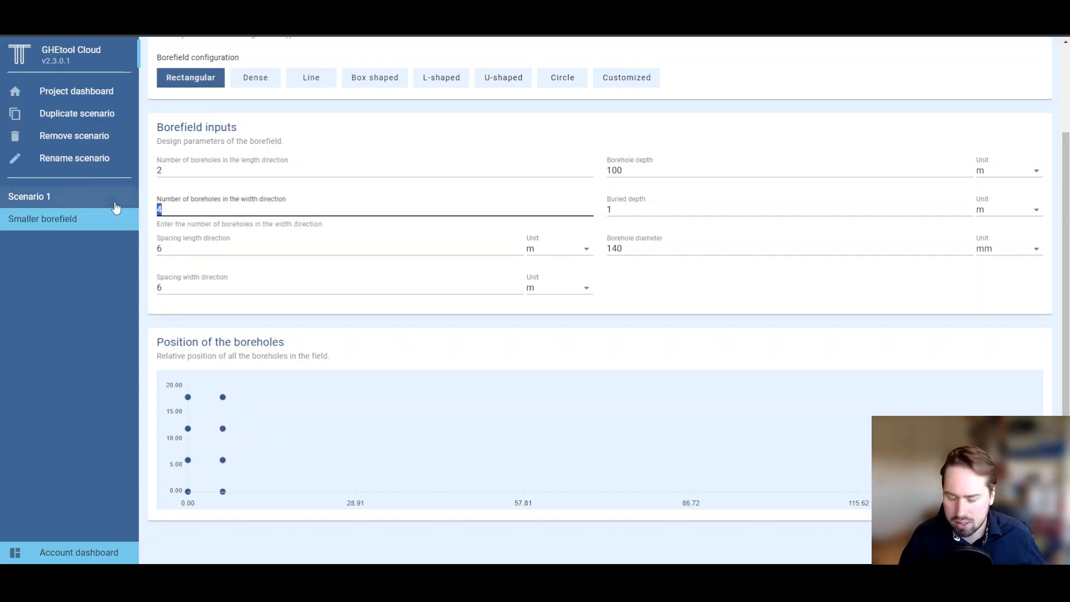
{"action": "type", "text": "3"}
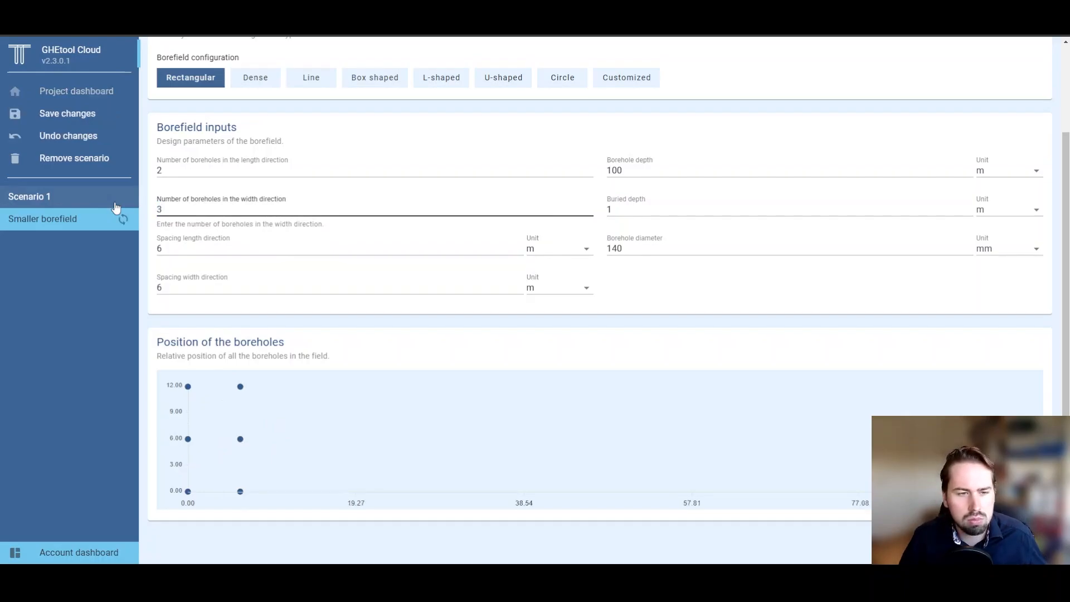
{"action": "left_click", "coordinate": [148, 245]}
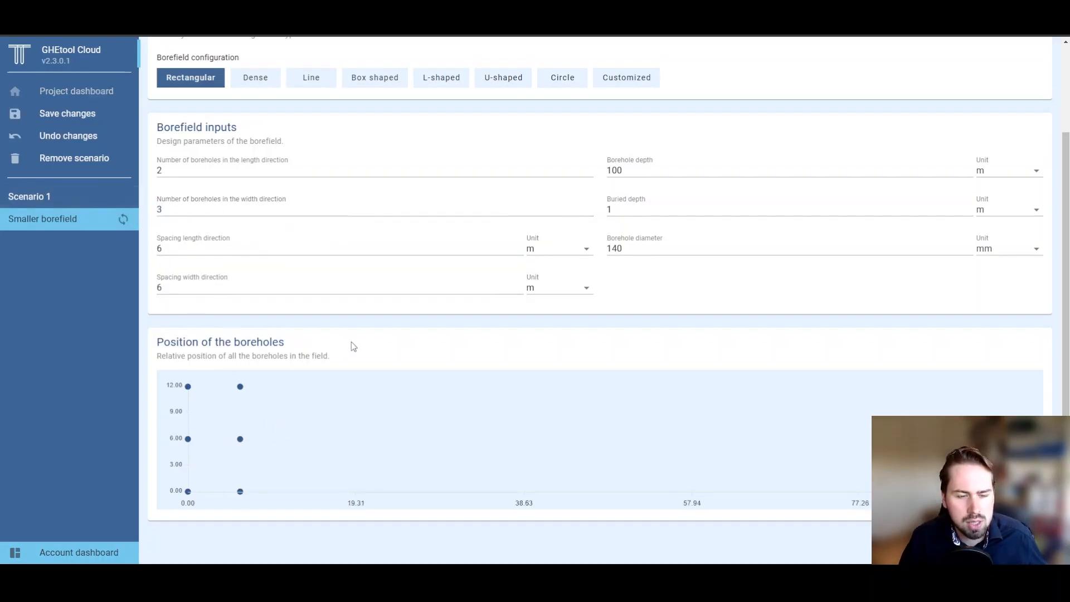
{"action": "scroll", "coordinate": [970, 501], "scroll_direction": "down", "scroll_amount": 1}
{"action": "left_click", "coordinate": [1004, 535]}
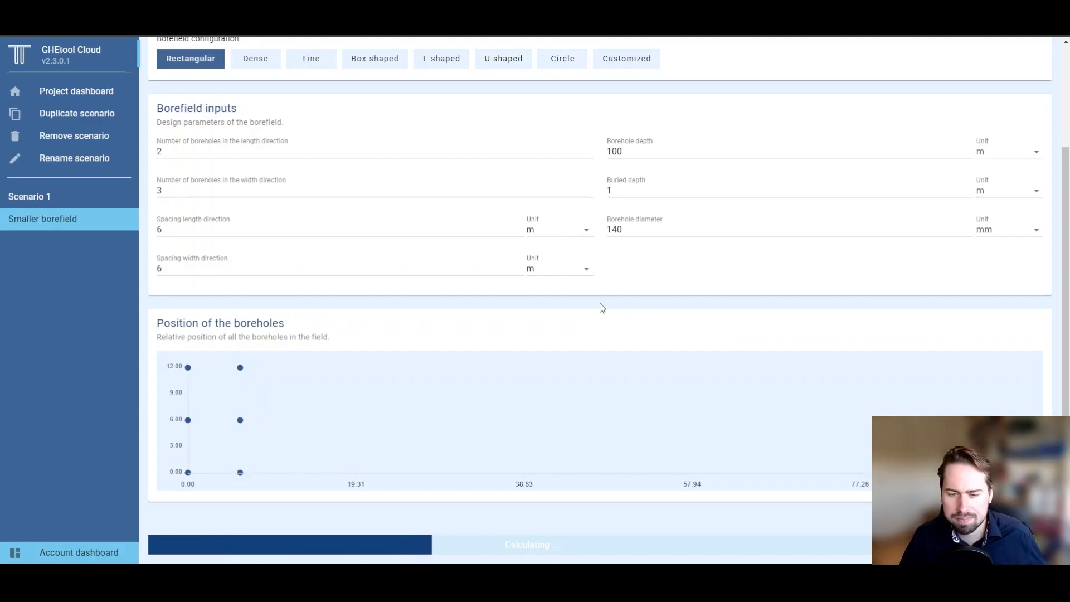
{"action": "scroll", "coordinate": [602, 309], "scroll_direction": "up", "scroll_amount": 1}
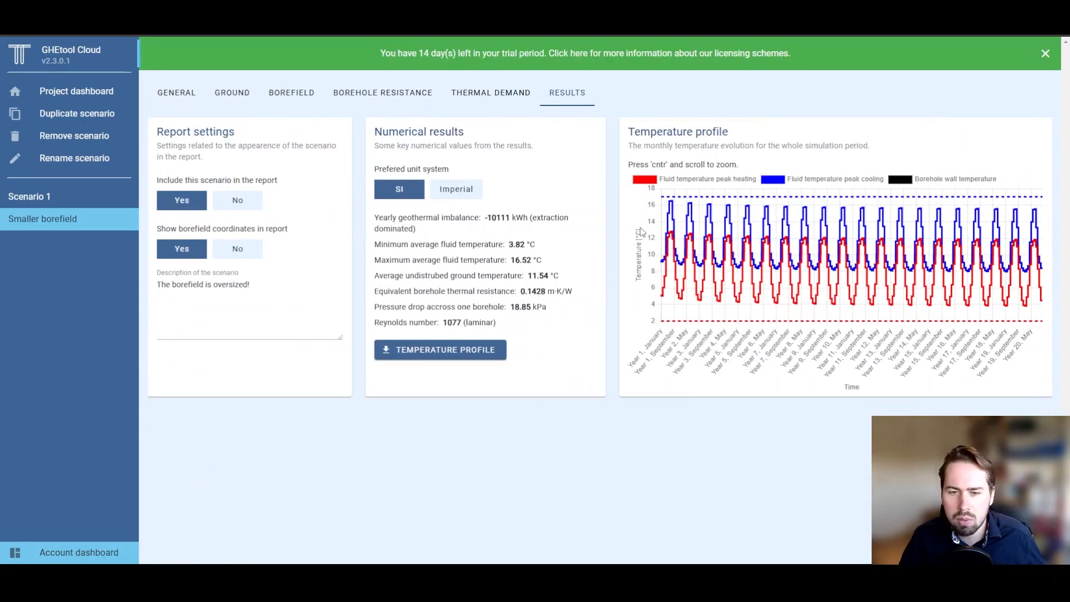
Step: Replace 'oversized!' with 'perfect!' in the Smaller borefield description and save it
{"action": "mouse_move", "coordinate": [666, 202]}
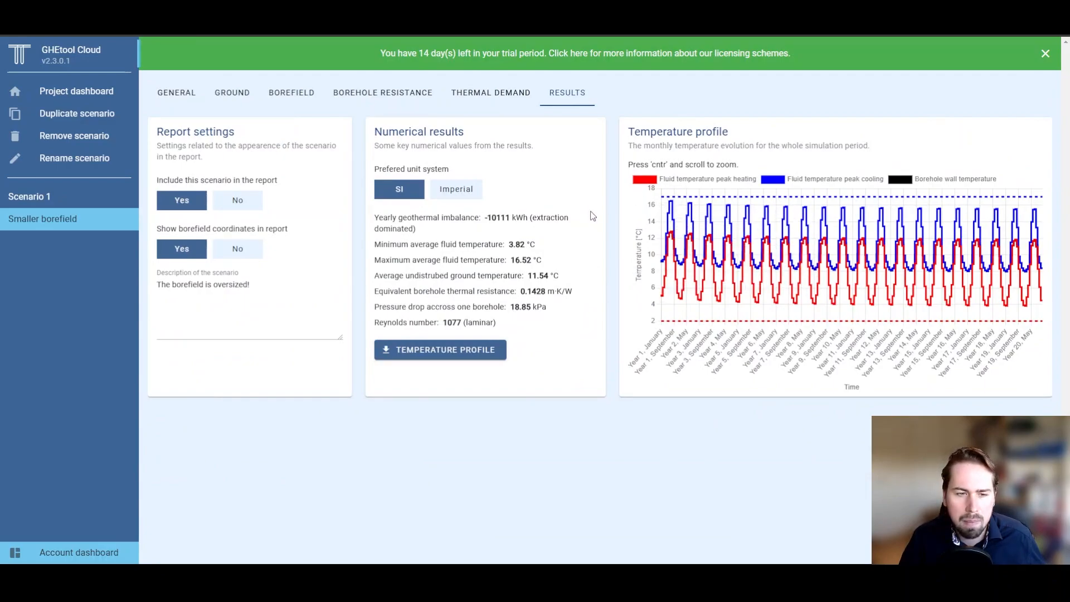
{"action": "left_click_drag", "start_coordinate": [321, 296], "coordinate": [212, 285]}
{"action": "type", "text": "perfe"}
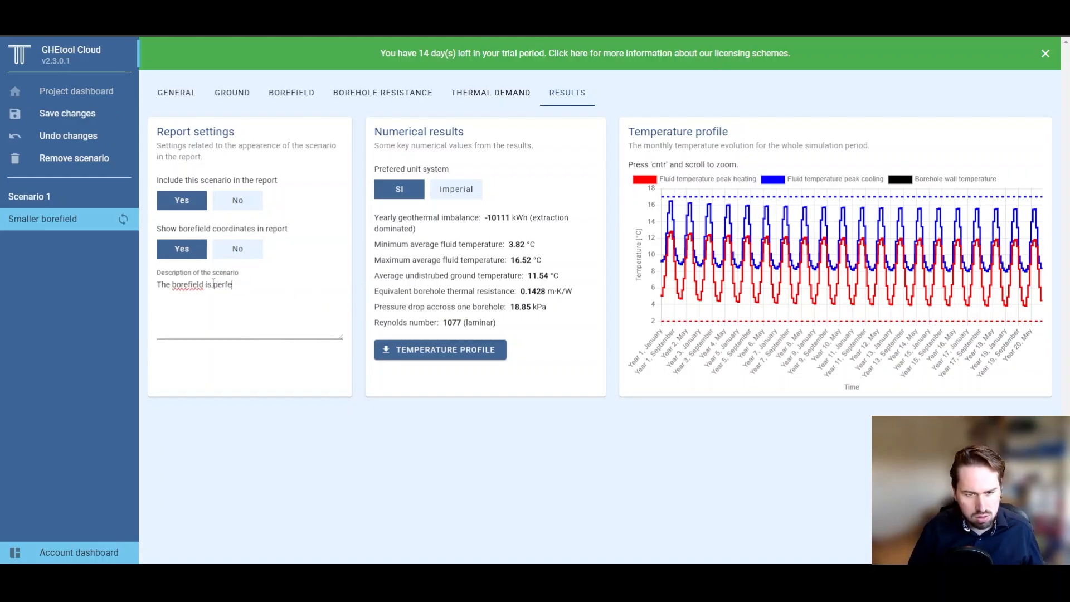
{"action": "type", "text": "ct!"}
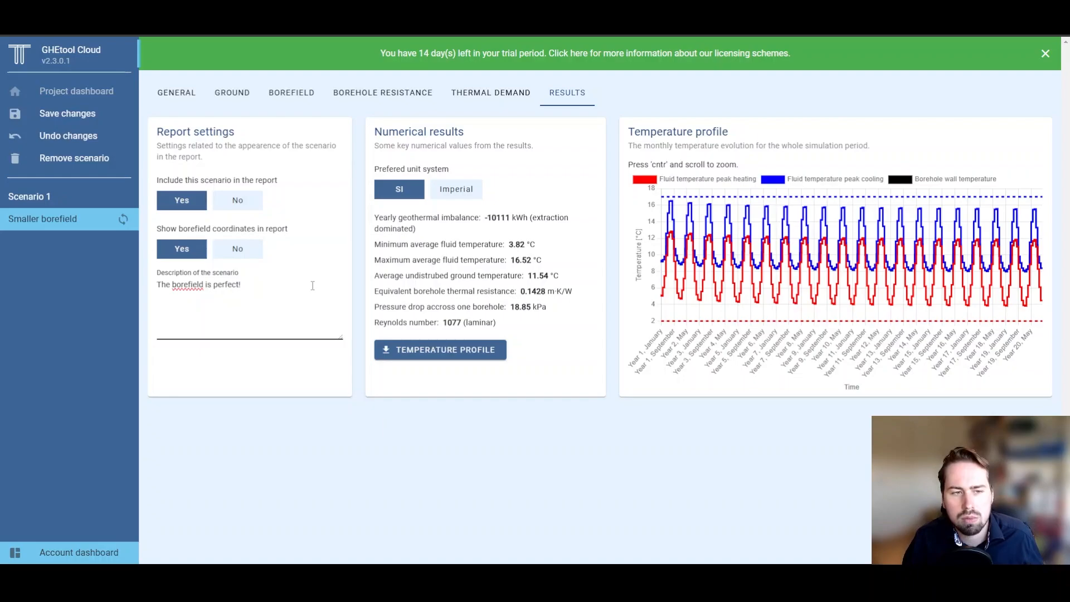
{"action": "left_click", "coordinate": [102, 118]}
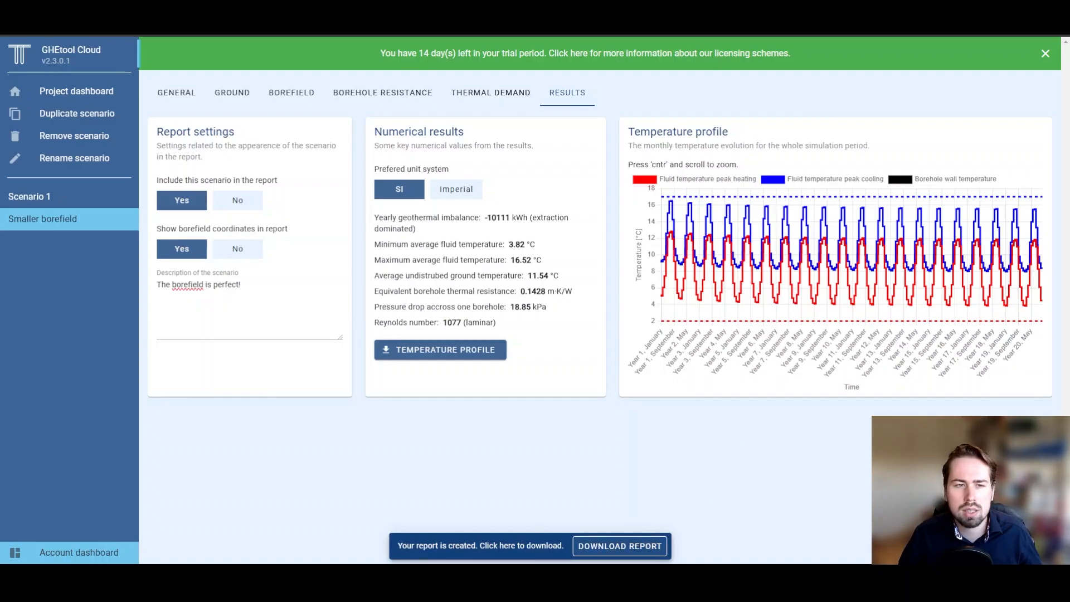
Step: Download the five-page calculation report, page through it in the PDF viewer, then return to the results
{"action": "left_click", "coordinate": [620, 545]}
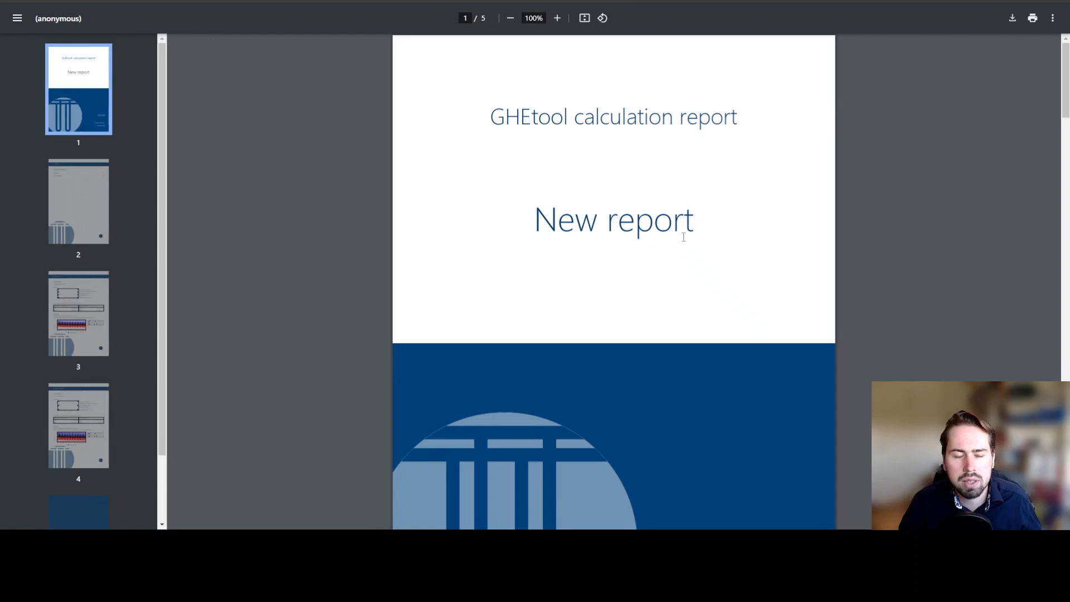
{"action": "scroll", "coordinate": [717, 242], "scroll_direction": "down", "scroll_amount": 2}
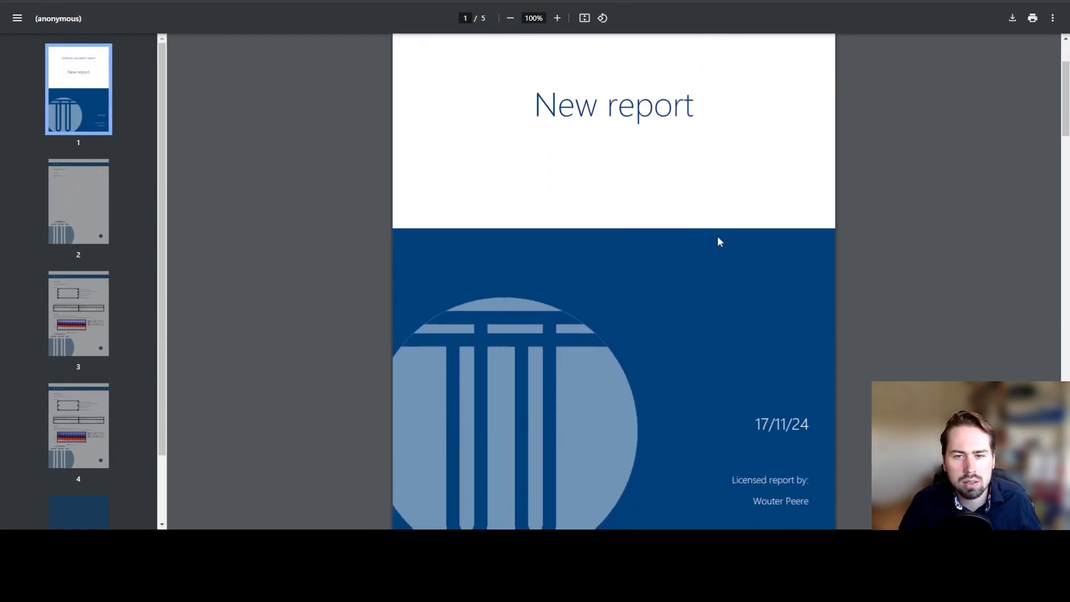
{"action": "scroll", "coordinate": [717, 241], "scroll_direction": "down", "scroll_amount": 10}
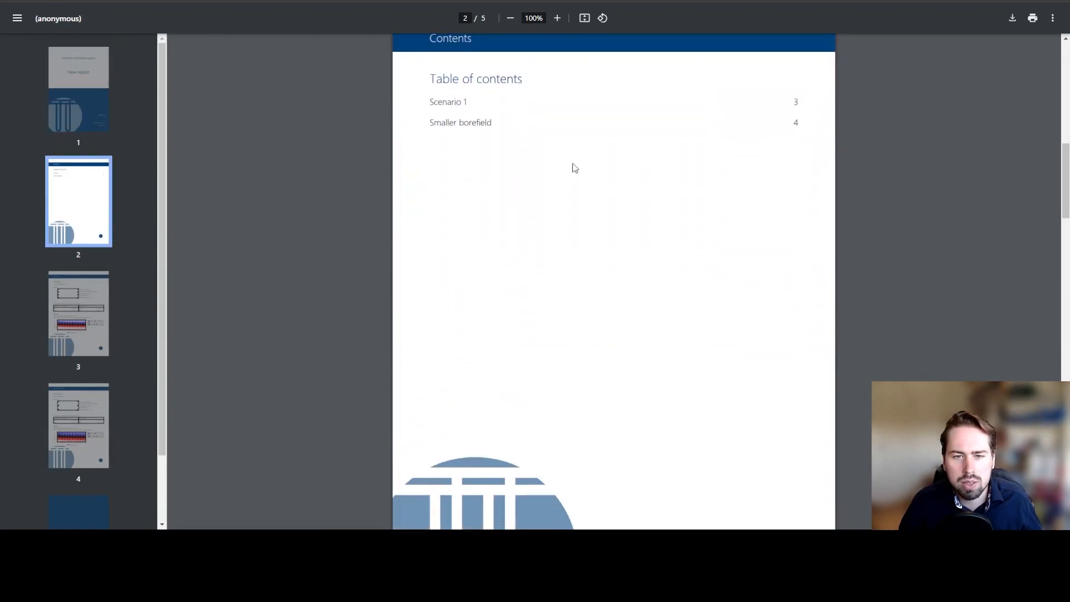
{"action": "scroll", "coordinate": [462, 128], "scroll_direction": "down", "scroll_amount": 8}
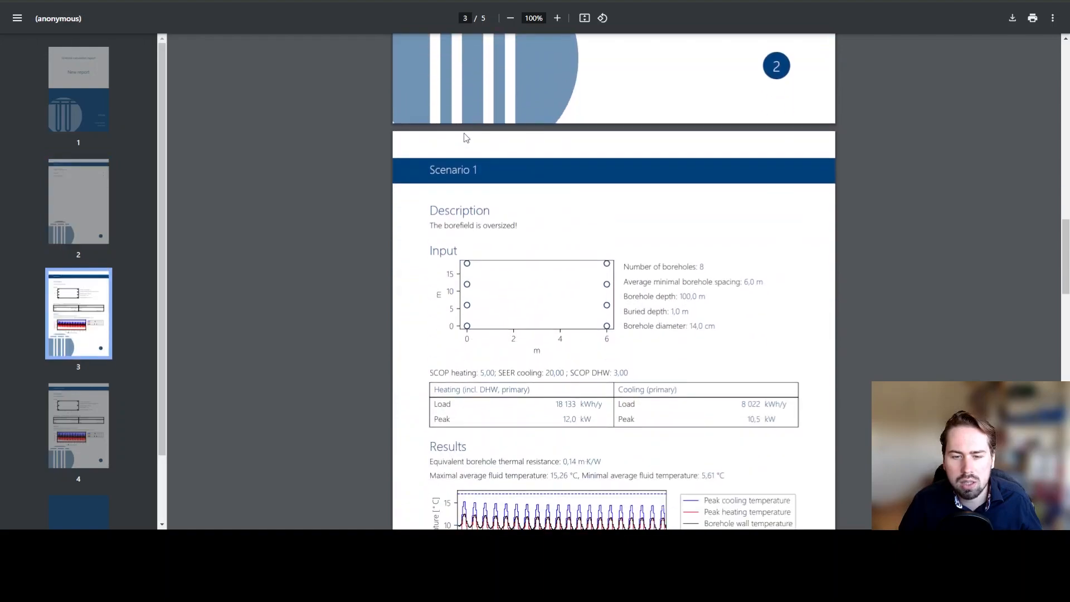
{"action": "scroll", "coordinate": [464, 199], "scroll_direction": "down", "scroll_amount": 3}
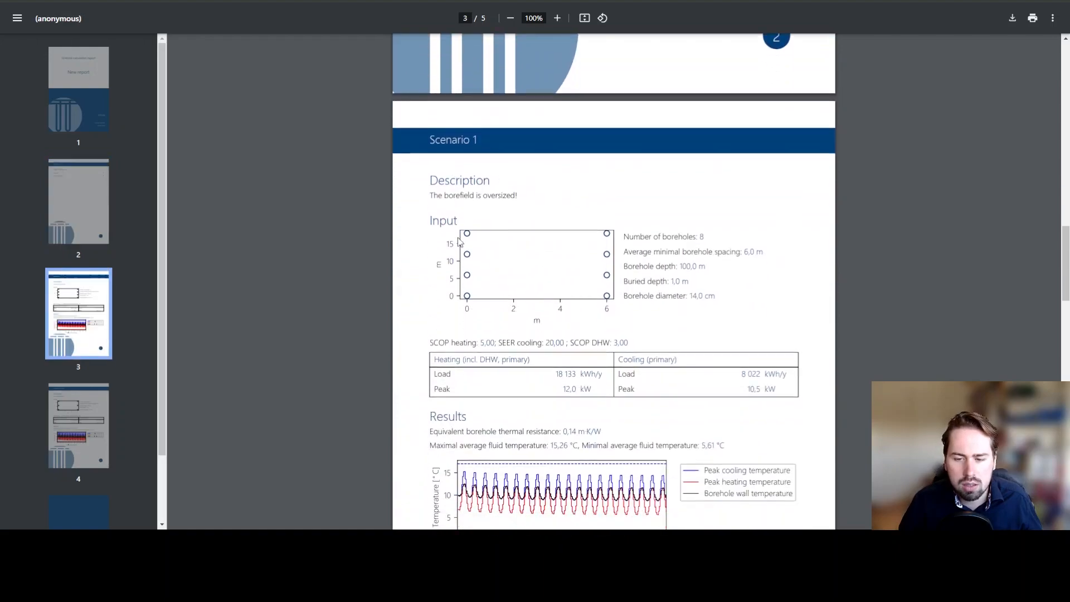
{"action": "scroll", "coordinate": [496, 290], "scroll_direction": "down", "scroll_amount": 10}
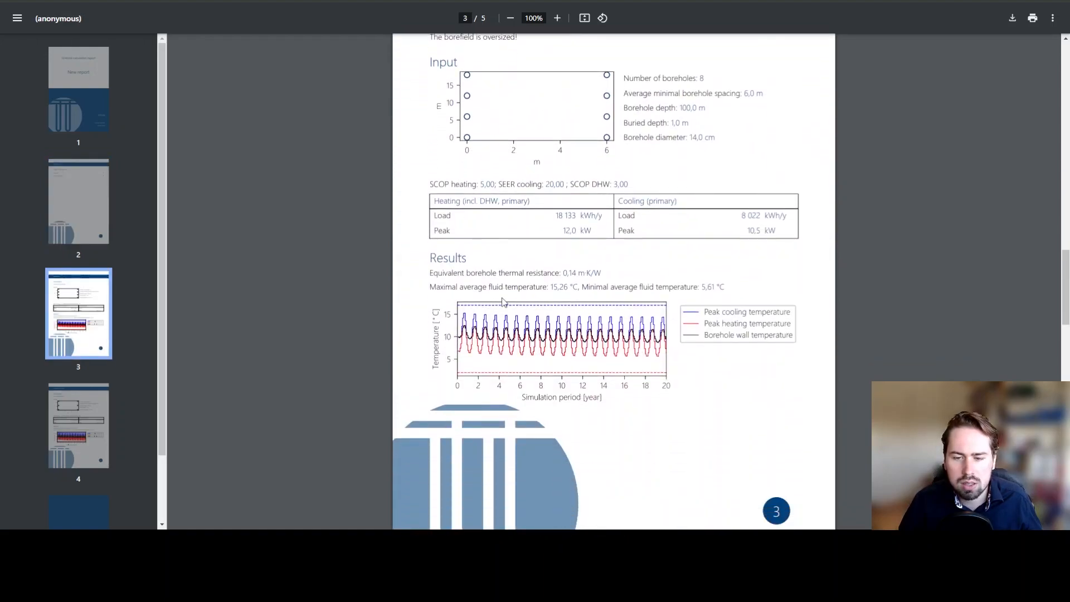
{"action": "scroll", "coordinate": [503, 303], "scroll_direction": "down", "scroll_amount": 10}
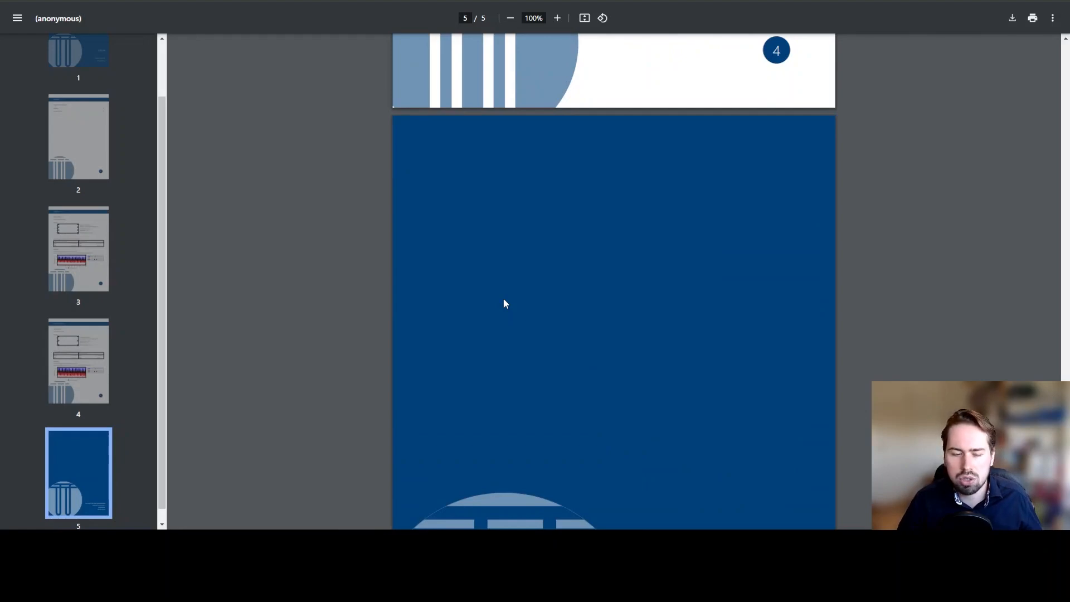
{"action": "scroll", "coordinate": [504, 299], "scroll_direction": "up", "scroll_amount": 15}
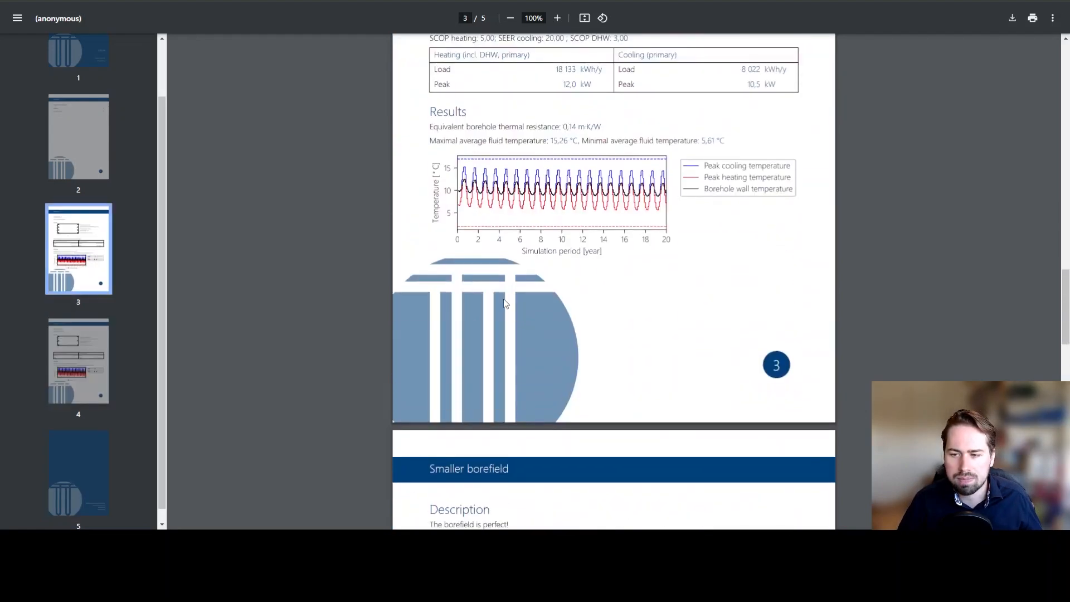
{"action": "scroll", "coordinate": [504, 303], "scroll_direction": "up", "scroll_amount": 15}
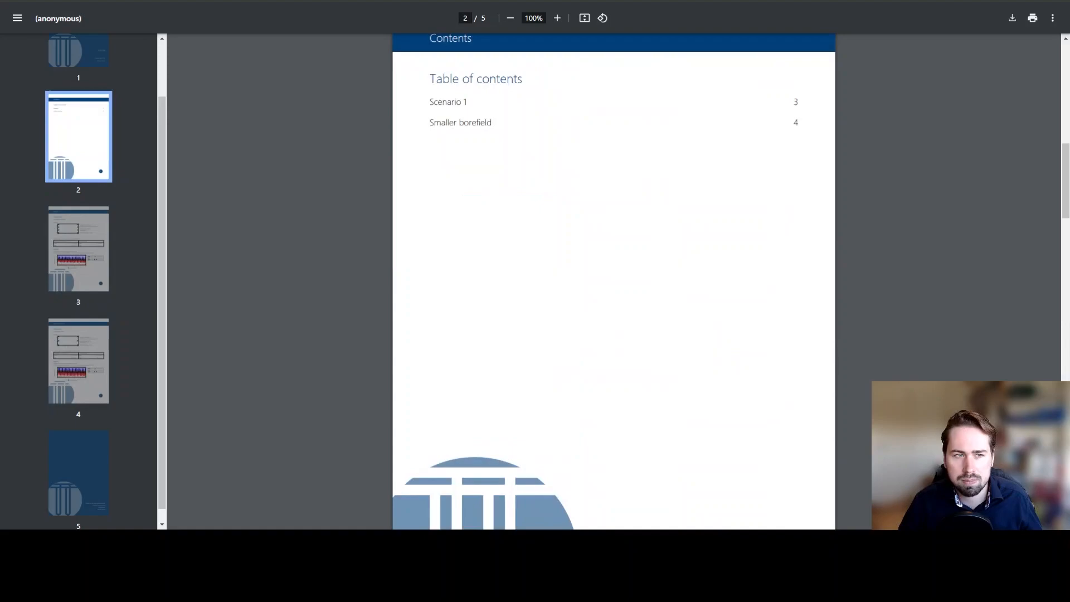
{"action": "left_click", "coordinate": [168, 1]}
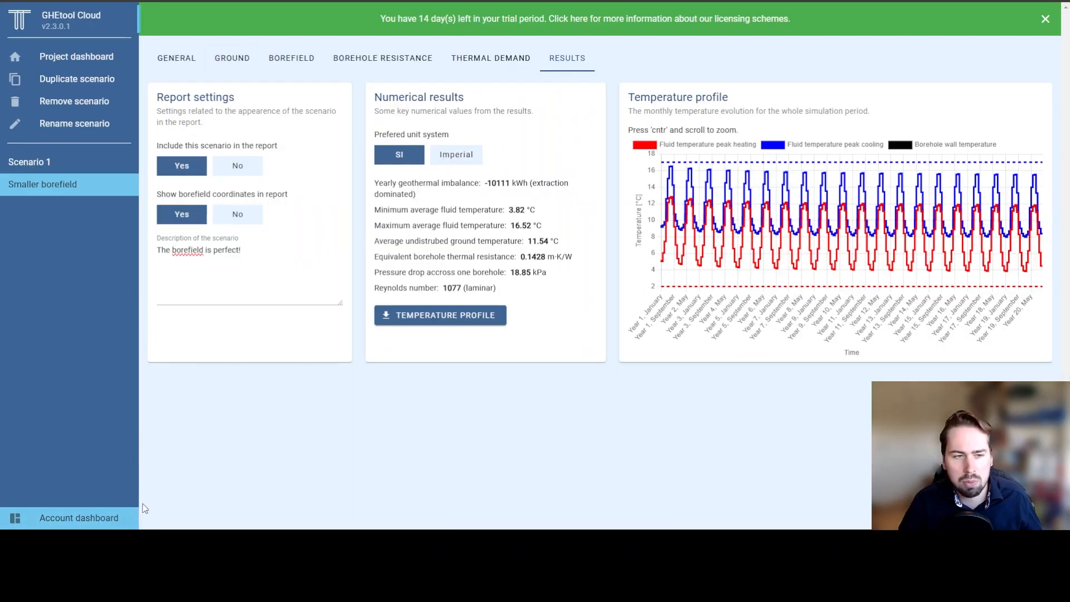
Step: Star 'My first project' as a favourite from the account dashboard
{"action": "left_click", "coordinate": [75, 519]}
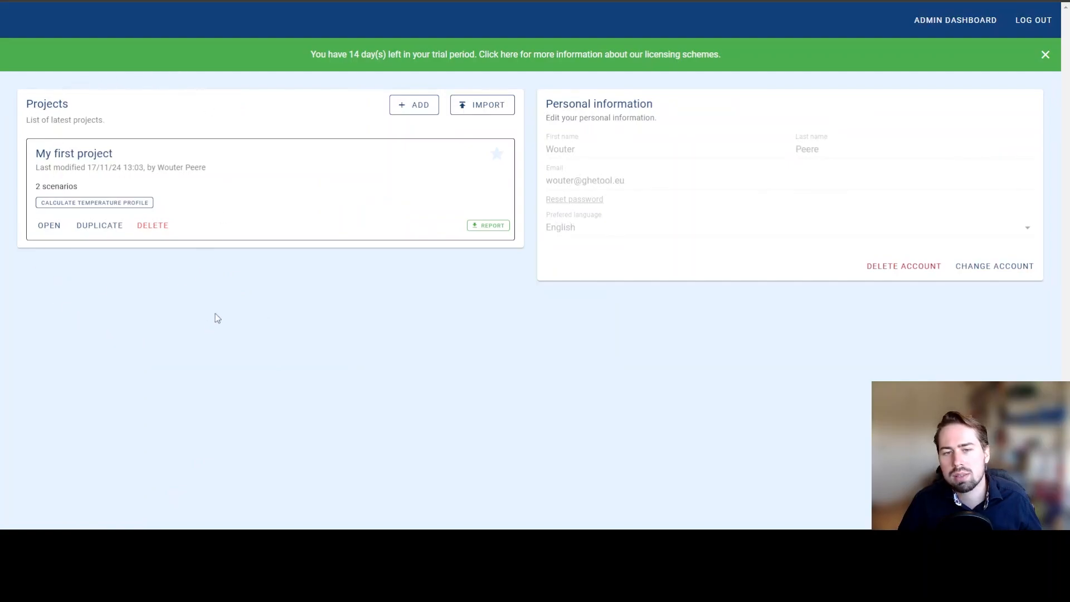
{"action": "left_click", "coordinate": [497, 156]}
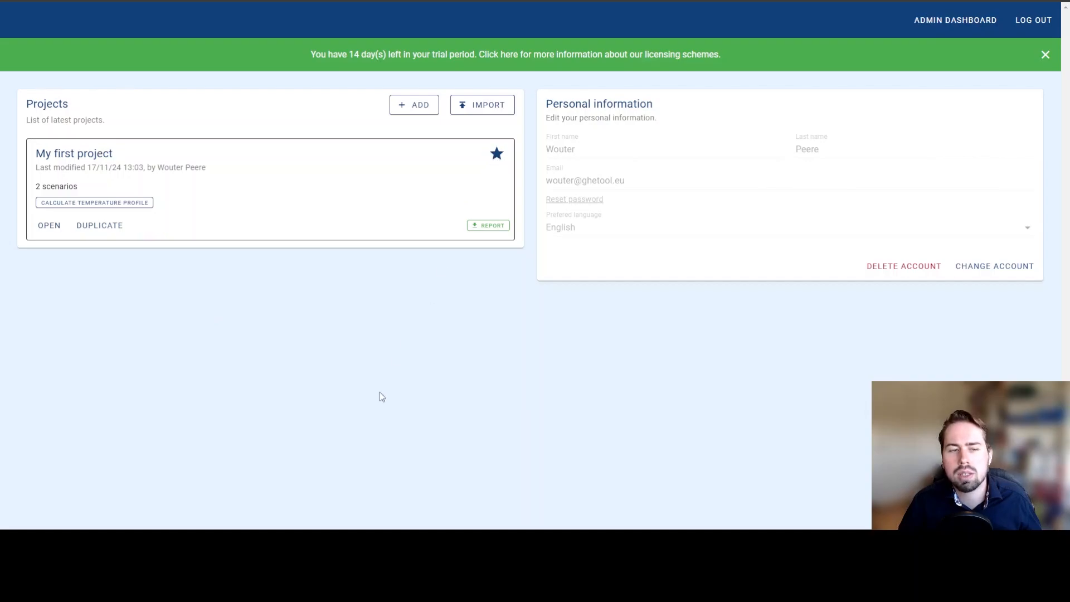